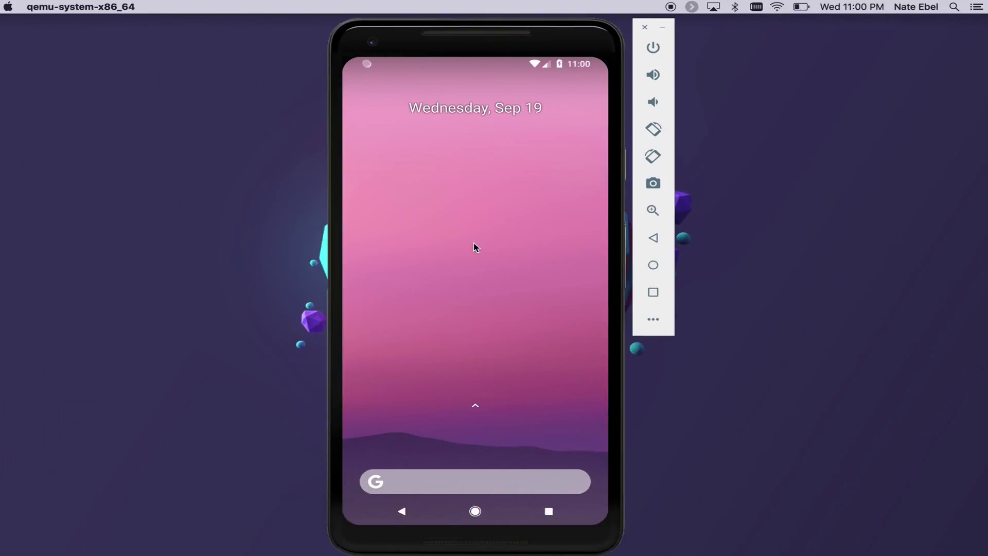
# Go to the About emulated device page under Settings > System
pyautogui.moveTo(492, 426); pyautogui.dragTo(493, 272)
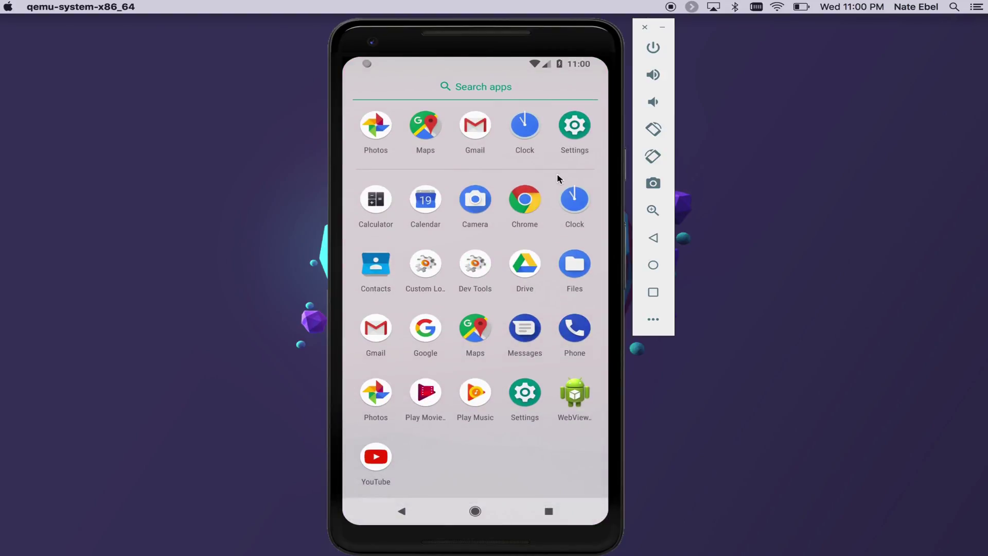
pyautogui.click(570, 145)
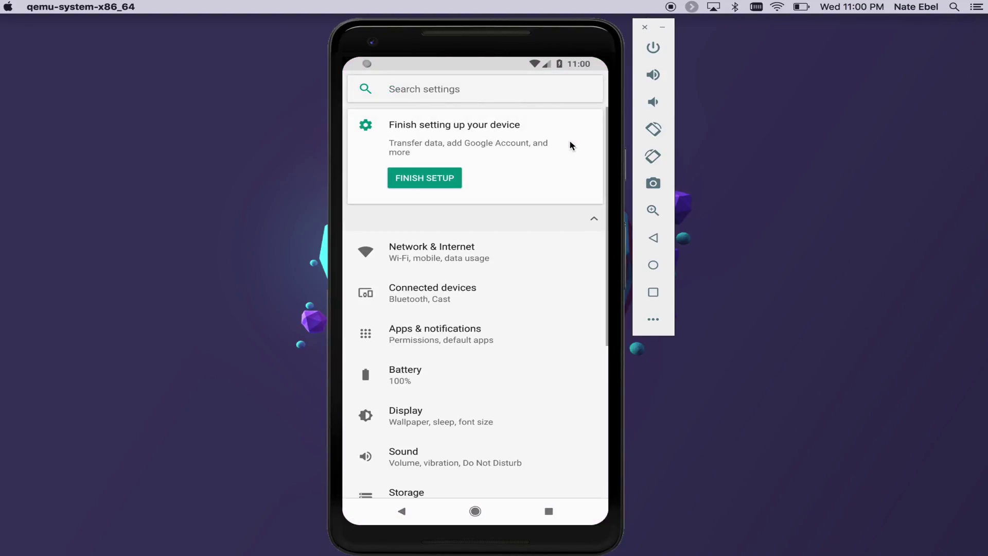
pyautogui.moveTo(504, 432); pyautogui.dragTo(508, 217)
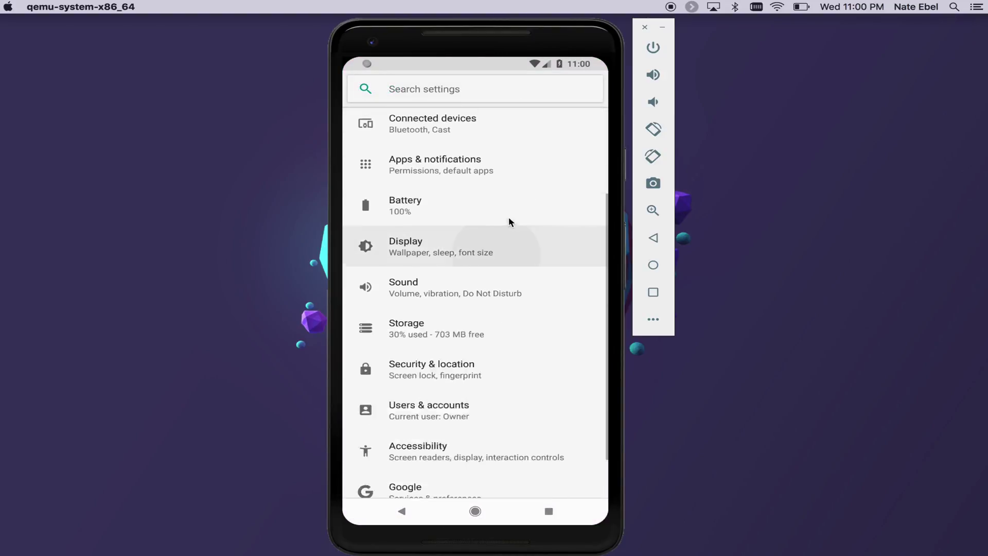
pyautogui.click(462, 477)
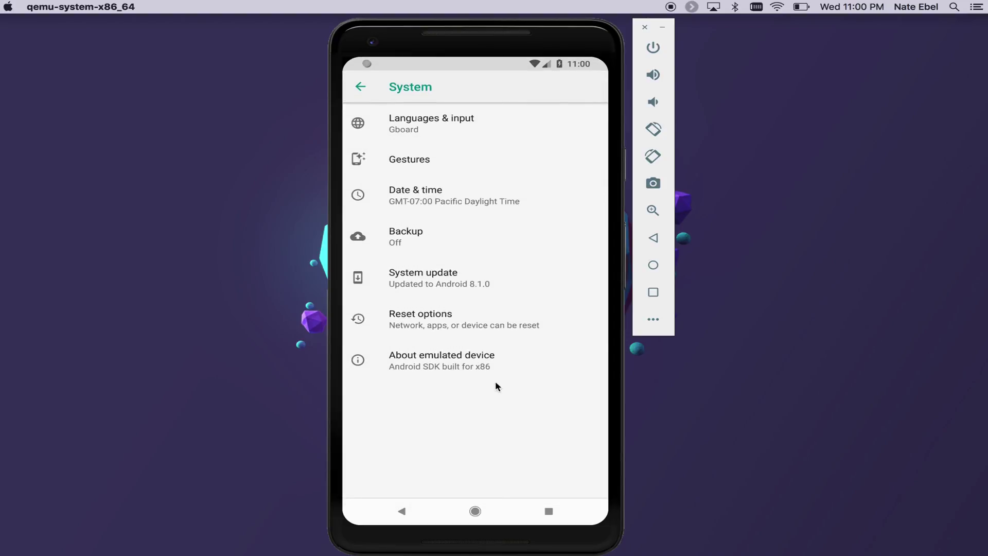
pyautogui.click(503, 375)
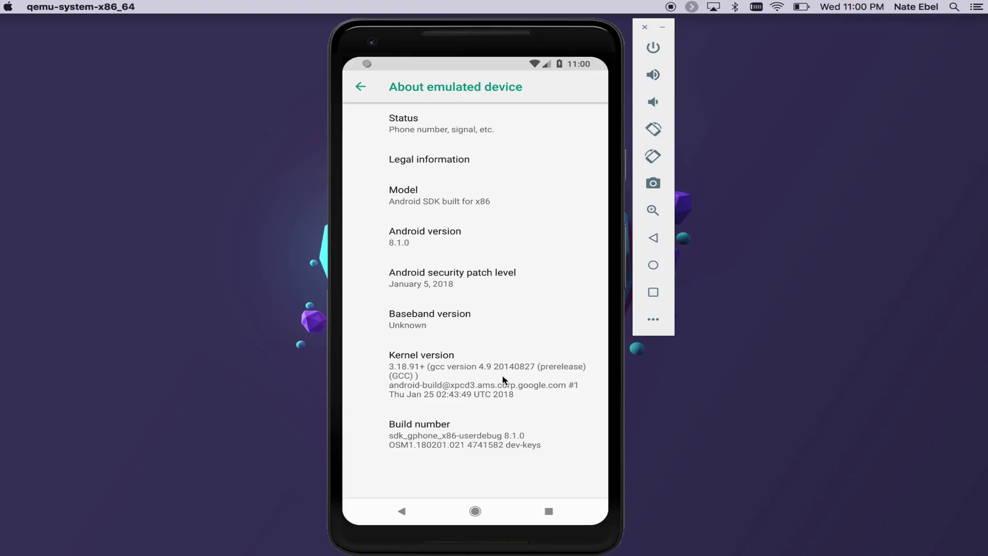
# Tap Build number seven times to unlock developer mode, then go back to System
pyautogui.click(493, 433)
pyautogui.click(493, 433)
pyautogui.click(493, 433)
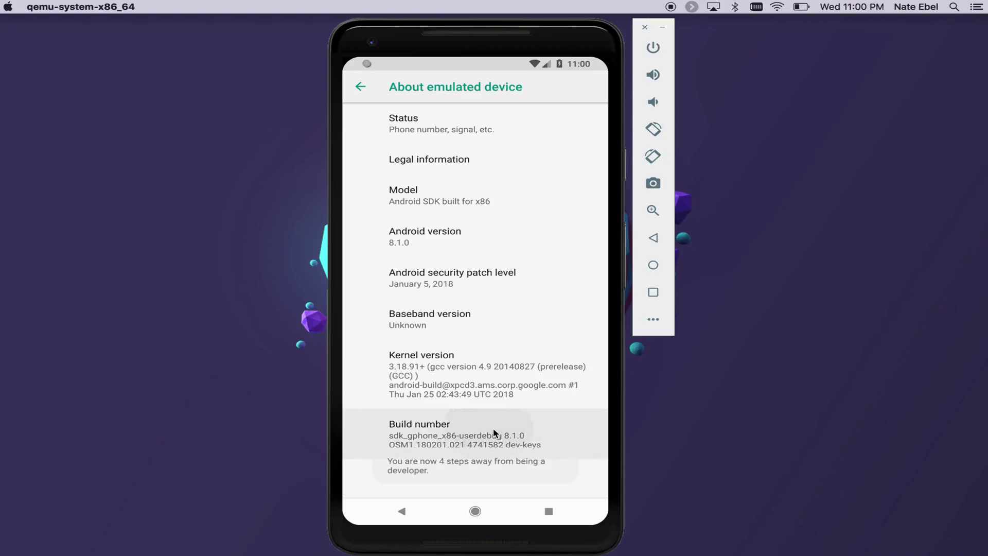
pyautogui.click(493, 432)
pyautogui.click(493, 433)
pyautogui.click(493, 433)
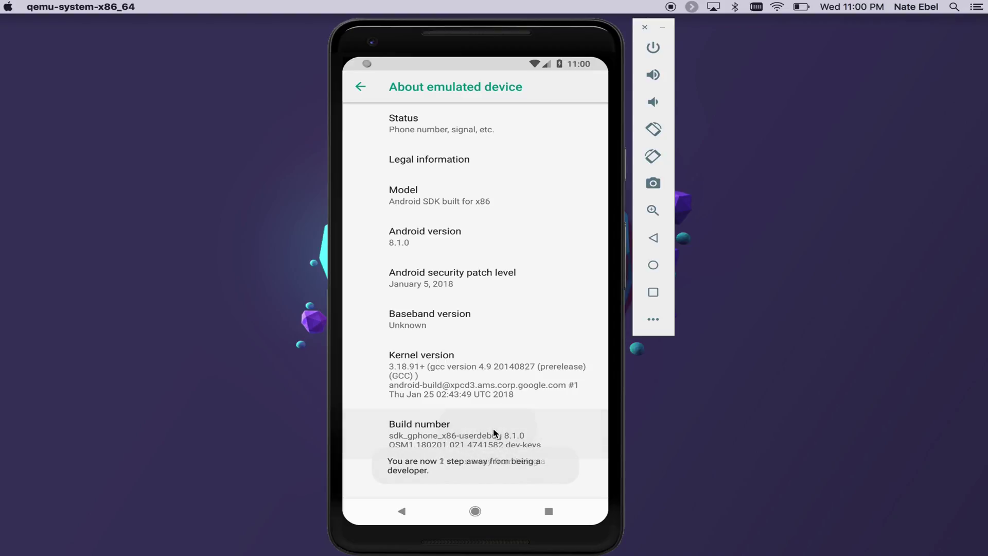
pyautogui.click(493, 433)
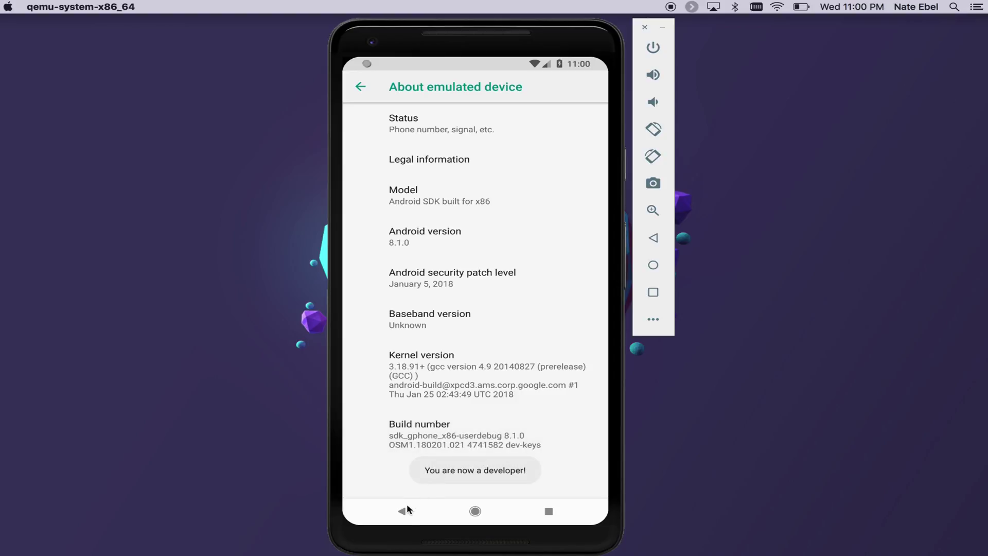
pyautogui.click(402, 511)
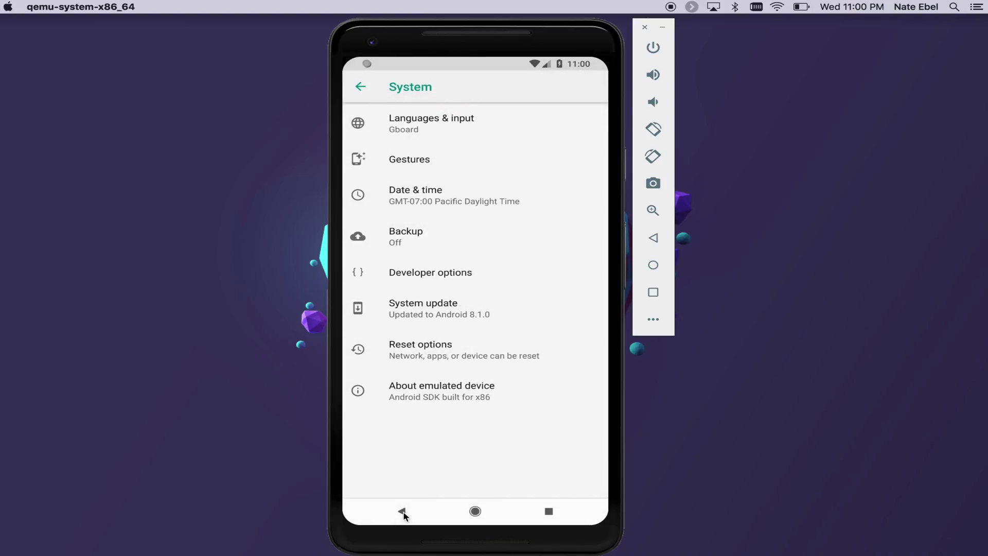
# In Developer options, turn the master switch off and on, accepting the Allow development settings warning
pyautogui.click(504, 279)
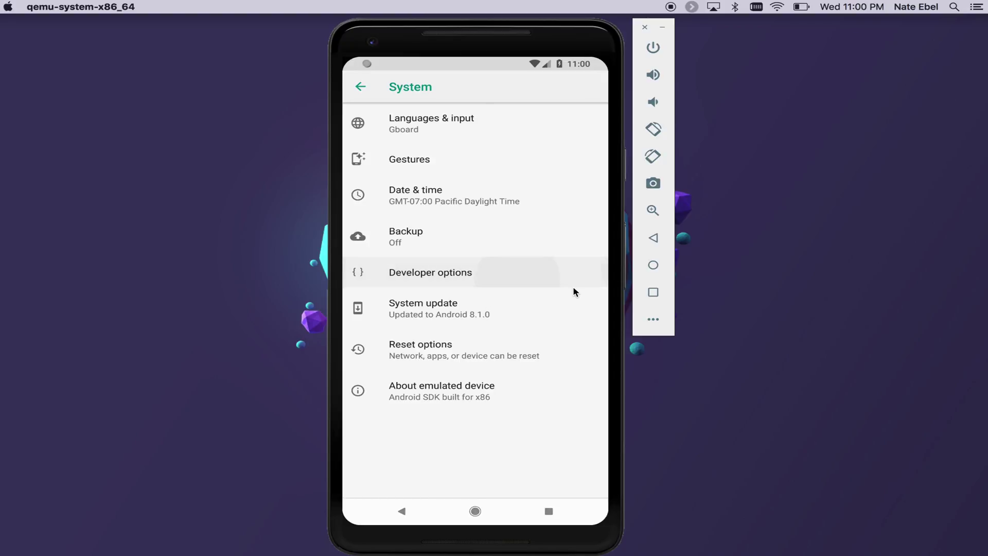
pyautogui.click(509, 278)
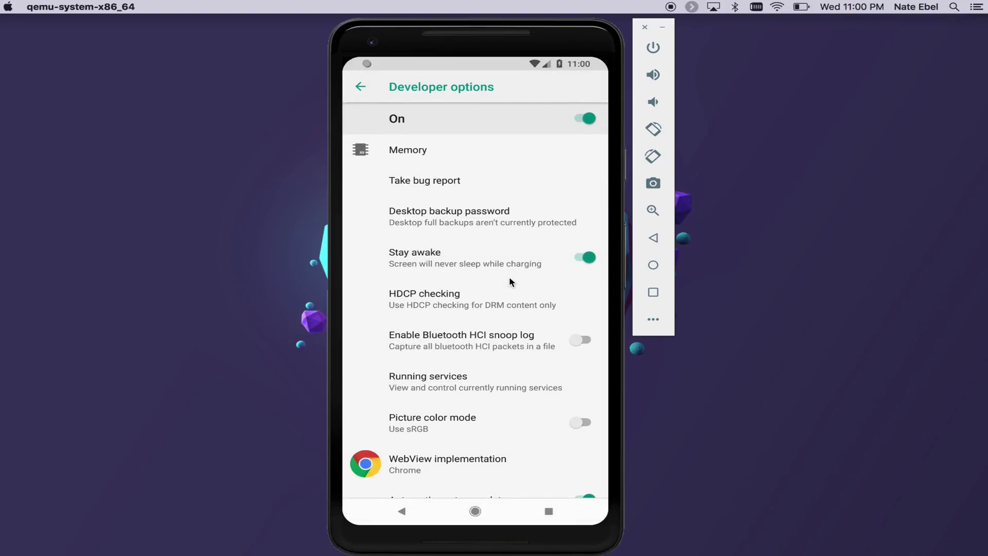
pyautogui.click(587, 120)
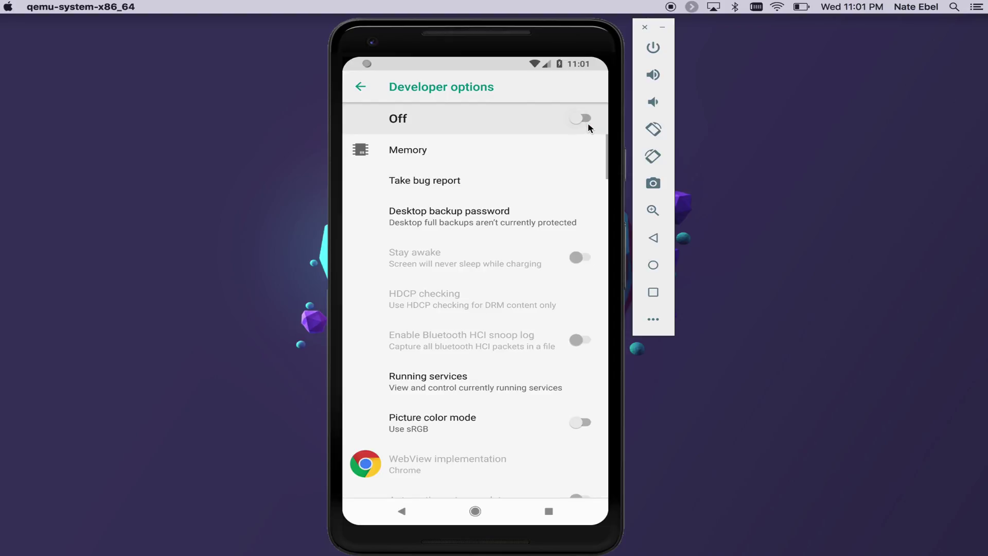
pyautogui.click(576, 121)
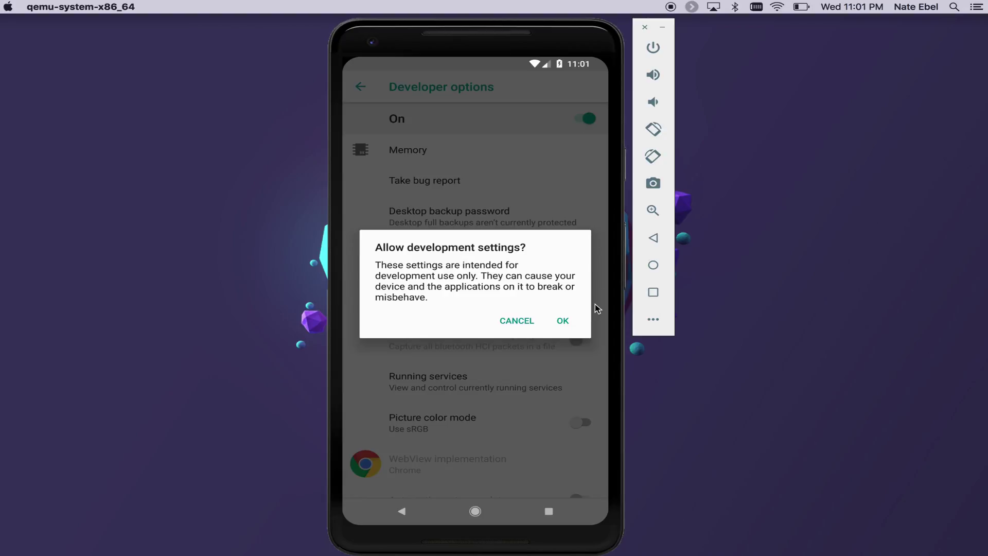
pyautogui.click(564, 321)
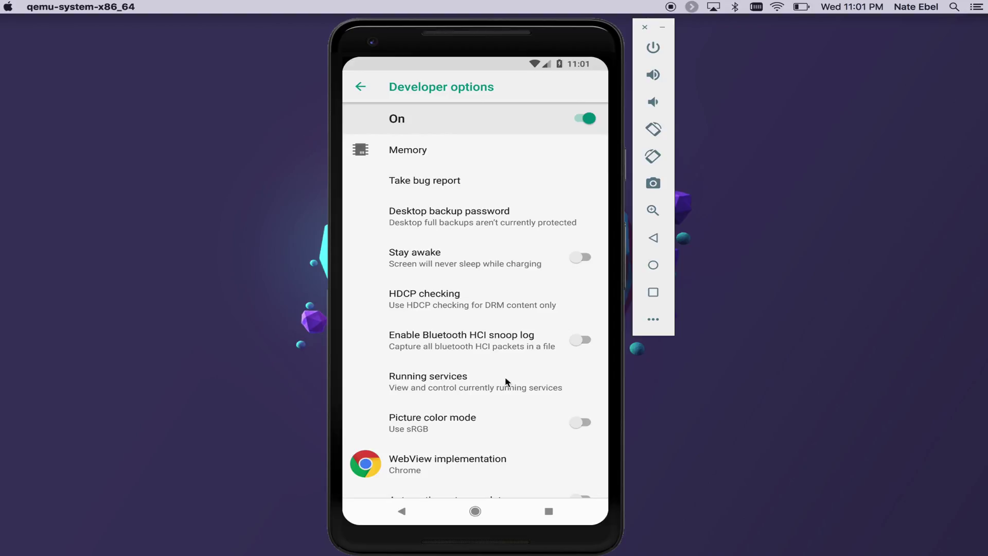
pyautogui.moveTo(482, 436); pyautogui.dragTo(480, 214)
pyautogui.moveTo(462, 437); pyautogui.dragTo(469, 208)
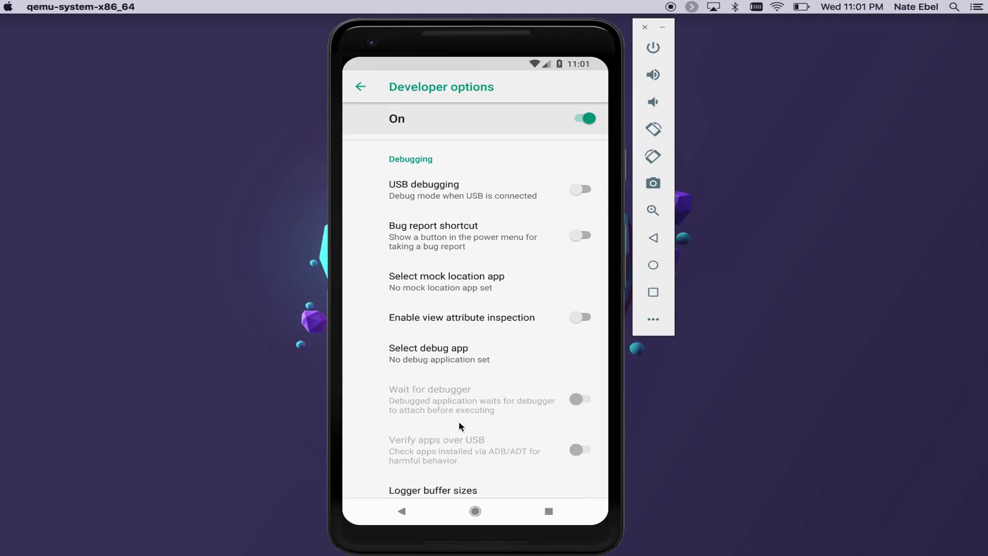
pyautogui.moveTo(458, 421); pyautogui.dragTo(468, 205)
pyautogui.moveTo(469, 390); pyautogui.dragTo(473, 205)
pyautogui.moveTo(465, 355); pyautogui.dragTo(469, 181)
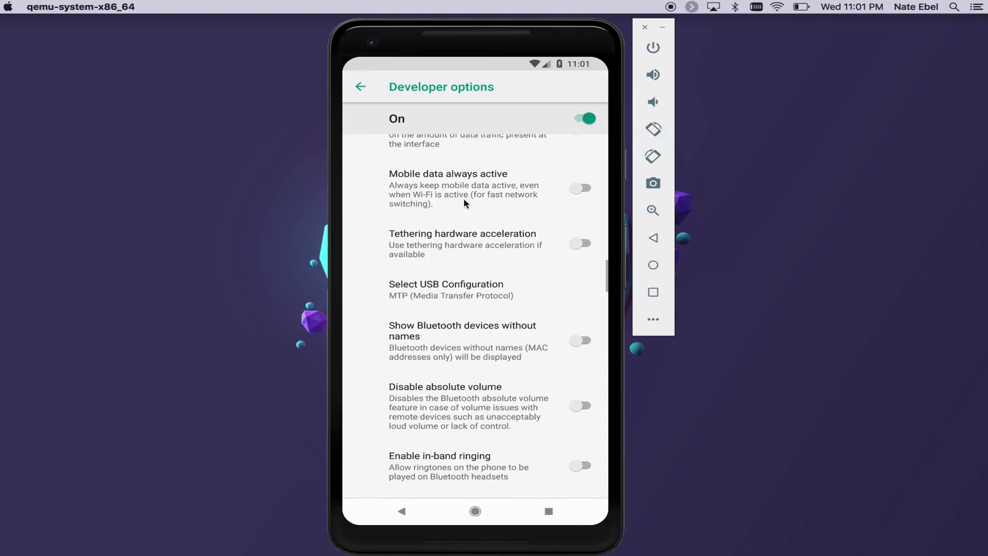
pyautogui.moveTo(474, 353); pyautogui.dragTo(476, 161)
pyautogui.moveTo(469, 360); pyautogui.dragTo(475, 166)
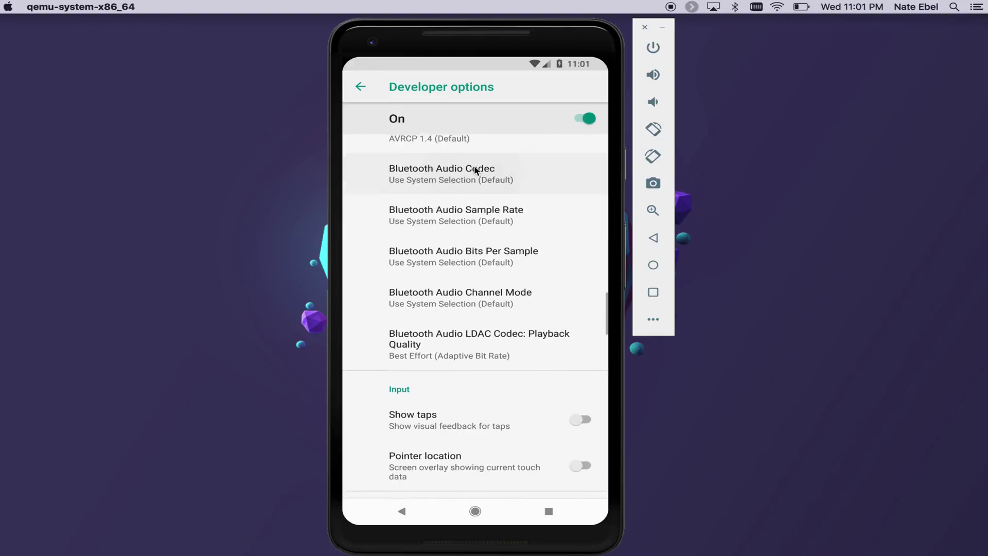
pyautogui.moveTo(464, 378); pyautogui.dragTo(464, 165)
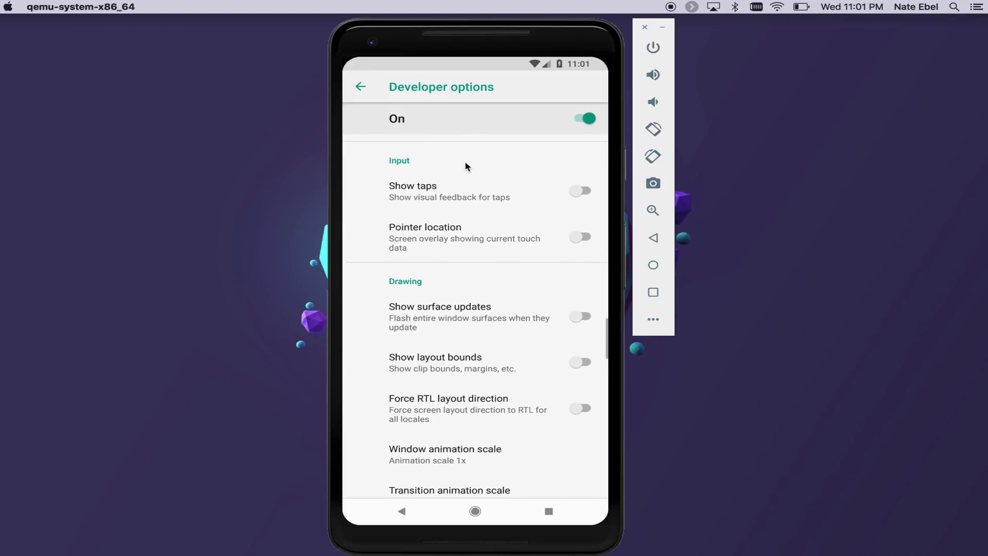
pyautogui.moveTo(482, 373); pyautogui.dragTo(474, 239)
pyautogui.moveTo(476, 391); pyautogui.dragTo(478, 165)
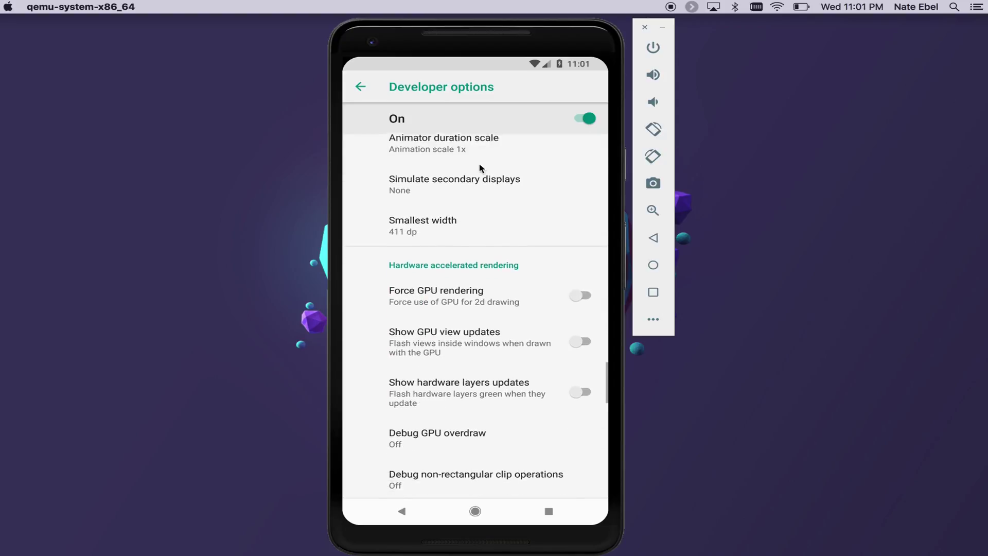
pyautogui.moveTo(480, 326); pyautogui.dragTo(483, 230)
pyautogui.moveTo(484, 335); pyautogui.dragTo(491, 252)
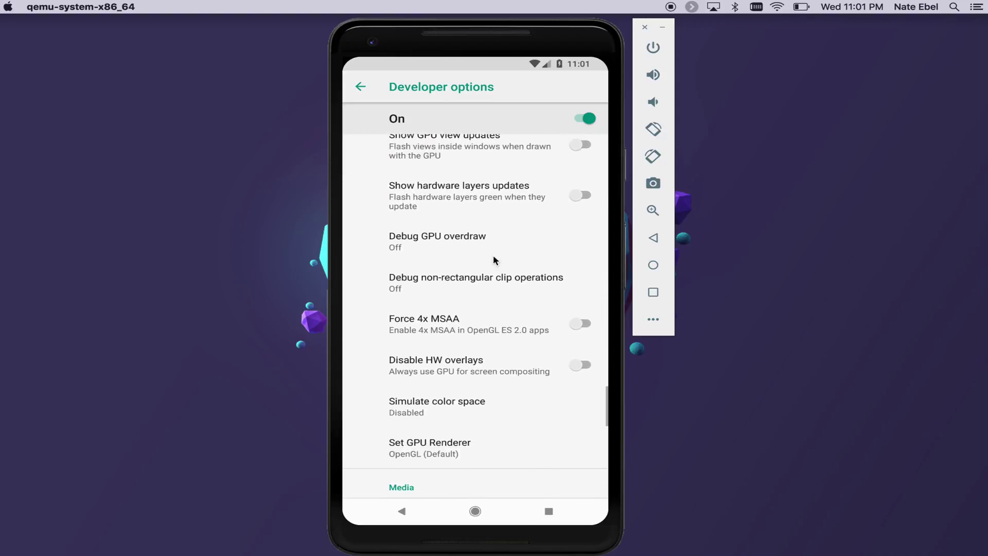
pyautogui.moveTo(492, 349); pyautogui.dragTo(493, 249)
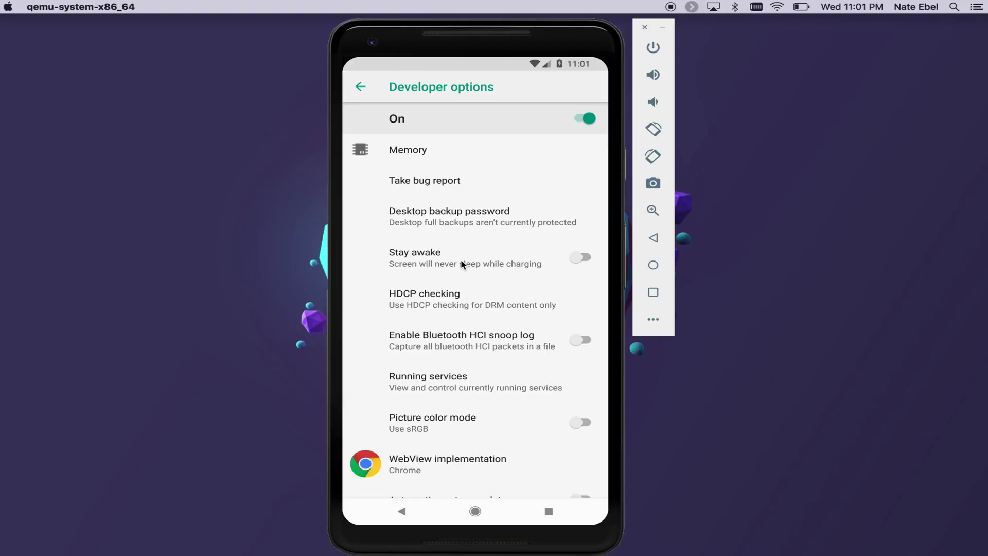
# Switch on Stay awake and scroll down to the Debugging section
pyautogui.scroll(-1, 432, 263)
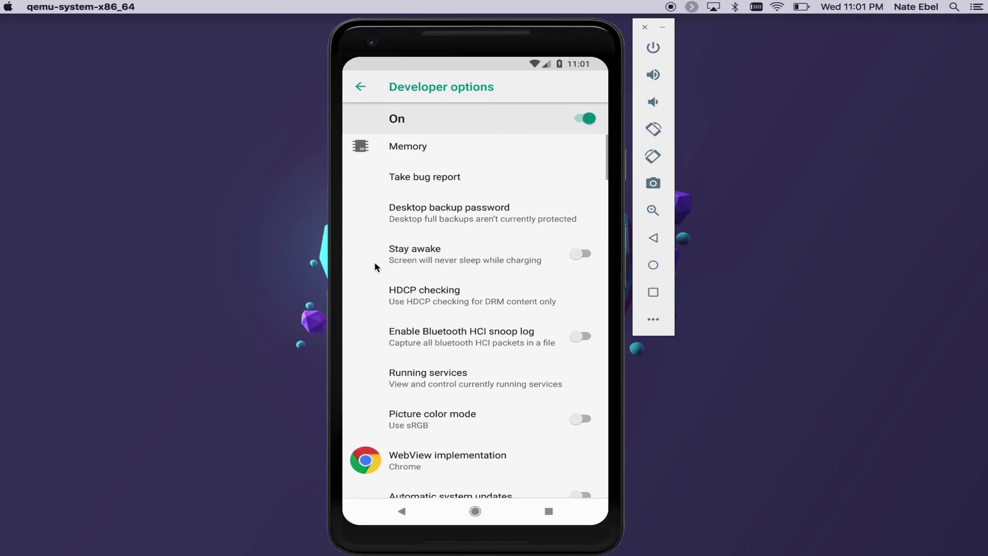
pyautogui.scroll(1, 375, 263)
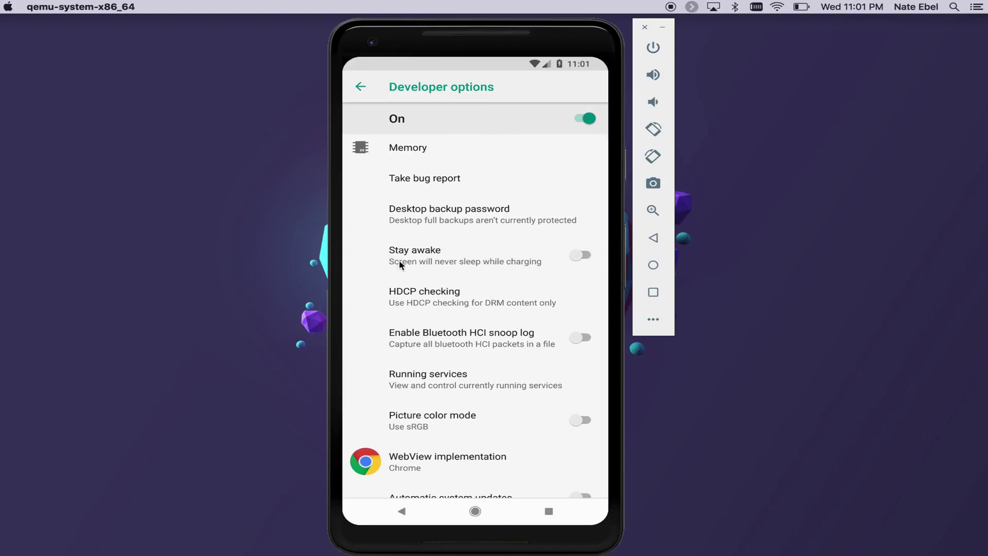
pyautogui.moveTo(430, 258); pyautogui.dragTo(375, 256)
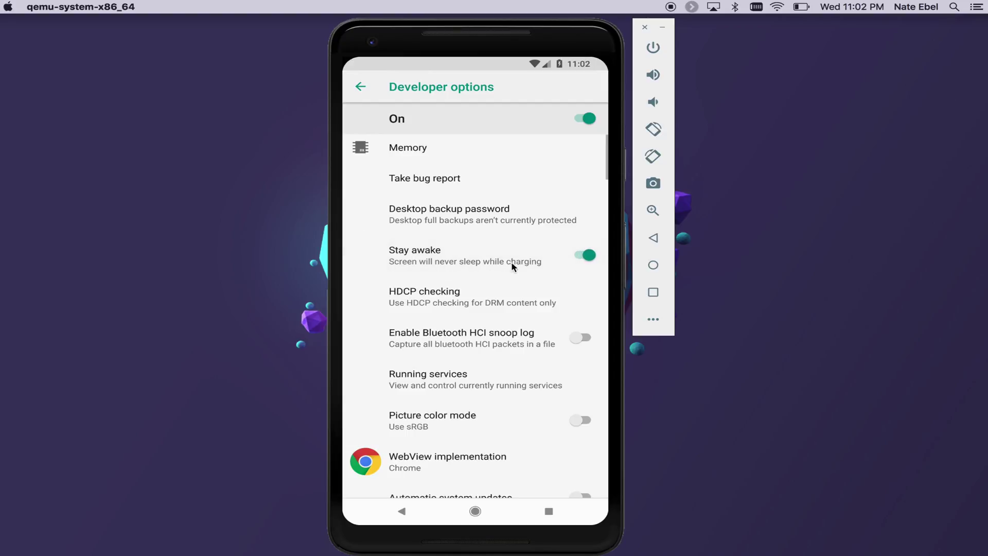
pyautogui.moveTo(505, 387); pyautogui.dragTo(496, 245)
pyautogui.moveTo(491, 355); pyautogui.dragTo(476, 236)
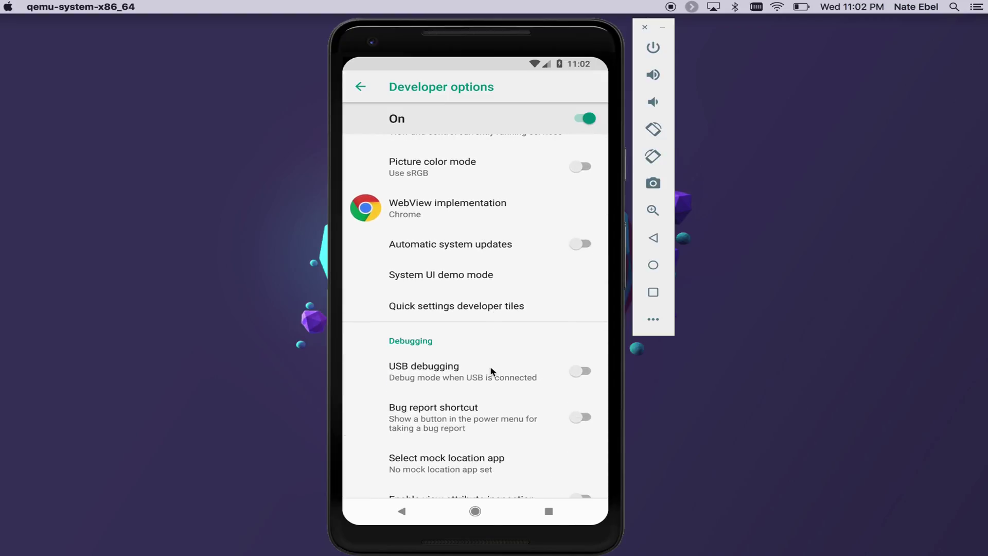
pyautogui.moveTo(489, 370); pyautogui.dragTo(478, 217)
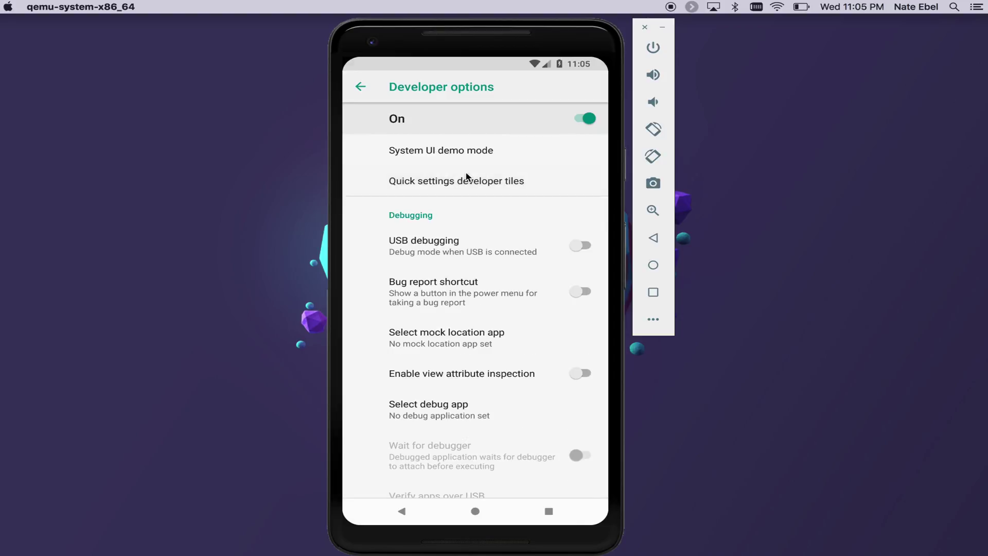
# In Quick settings developer tiles, switch on Show layout bounds and Force RTL layout direction
pyautogui.click(465, 174)
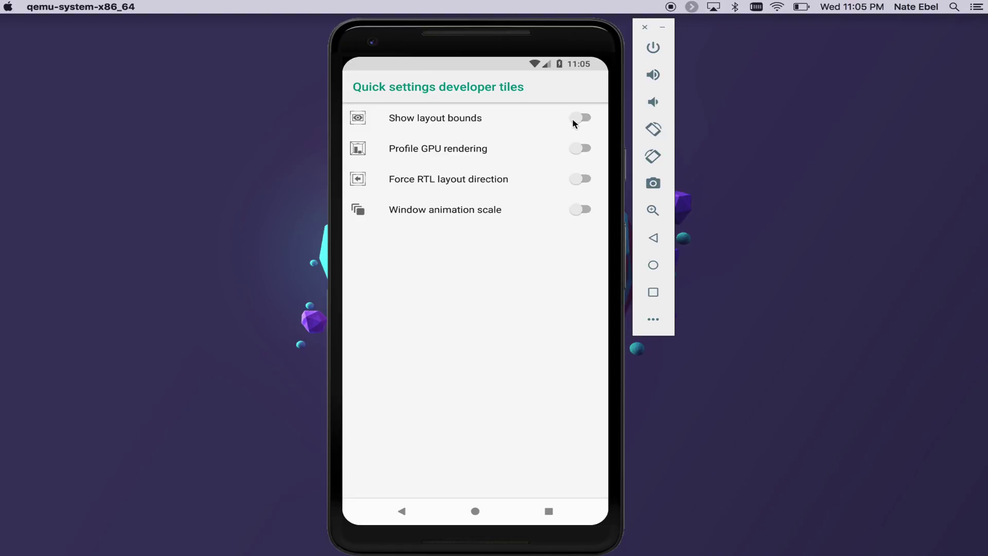
pyautogui.click(553, 121)
pyautogui.click(535, 181)
pyautogui.click(403, 512)
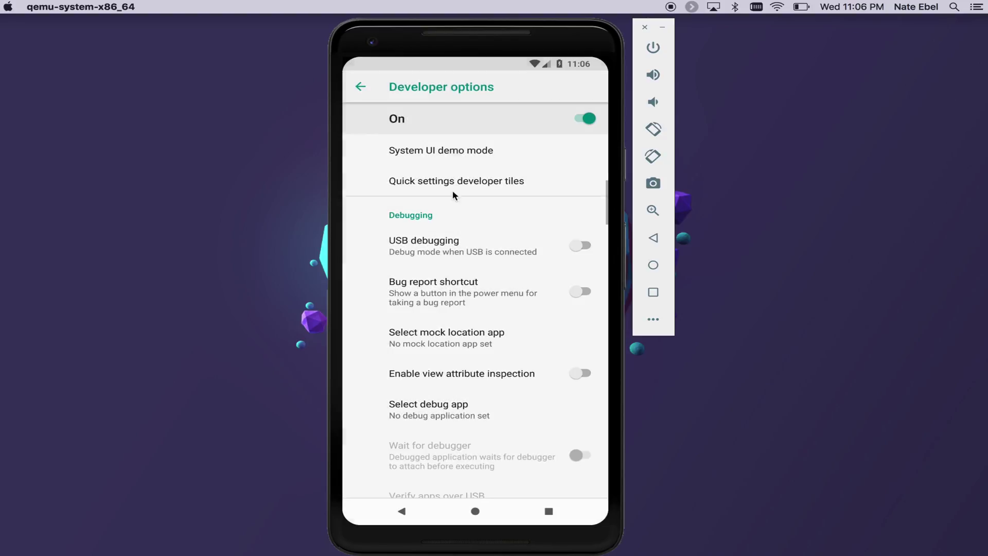
# Edit the quick settings panel, dragging the Show layout bounds and Force RTL tiles into the active tiles
pyautogui.moveTo(447, 63); pyautogui.dragTo(440, 247)
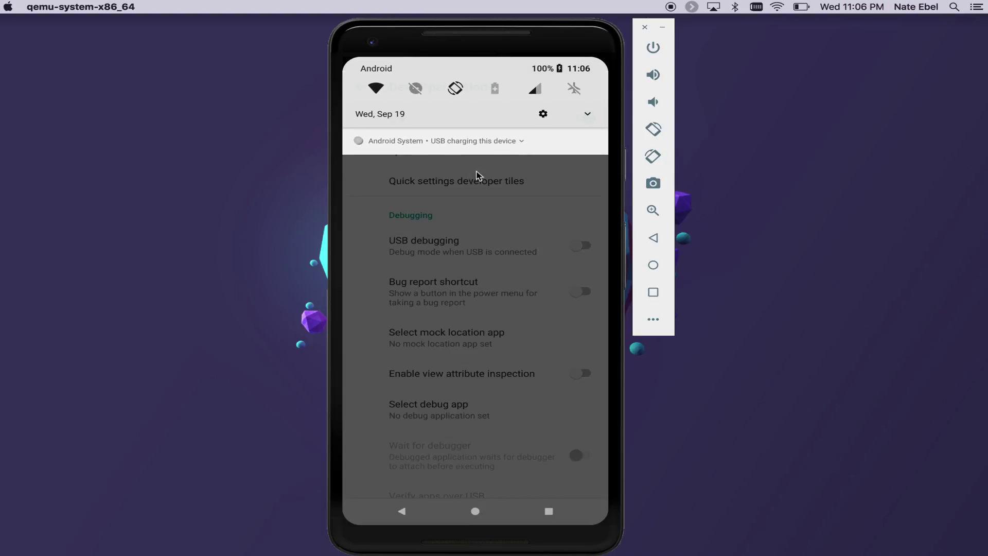
pyautogui.click(587, 119)
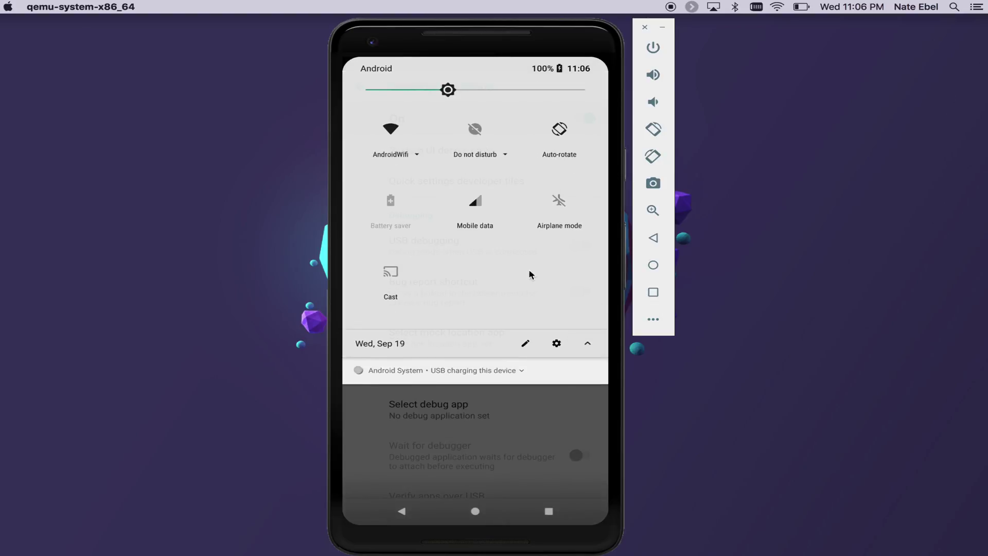
pyautogui.click(525, 344)
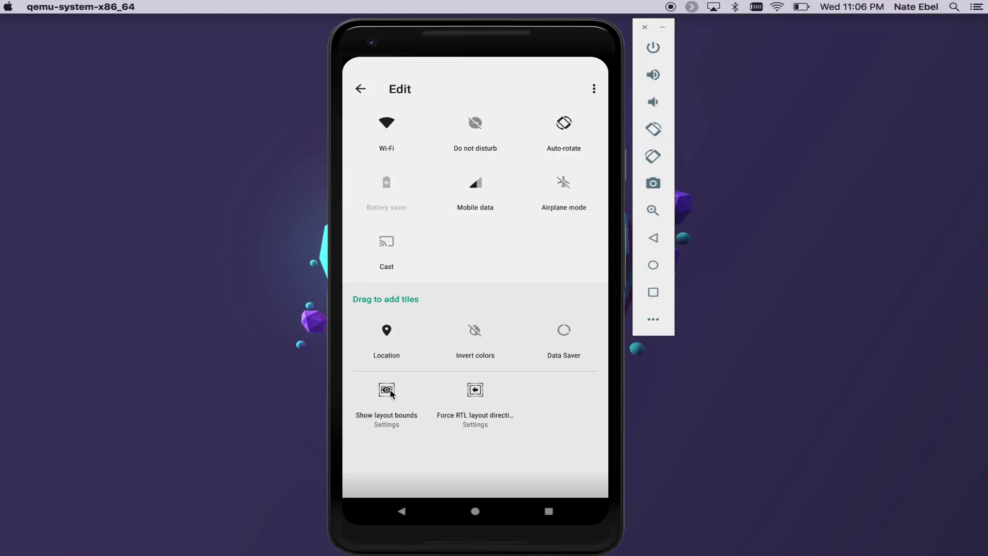
pyautogui.moveTo(387, 395); pyautogui.dragTo(469, 264)
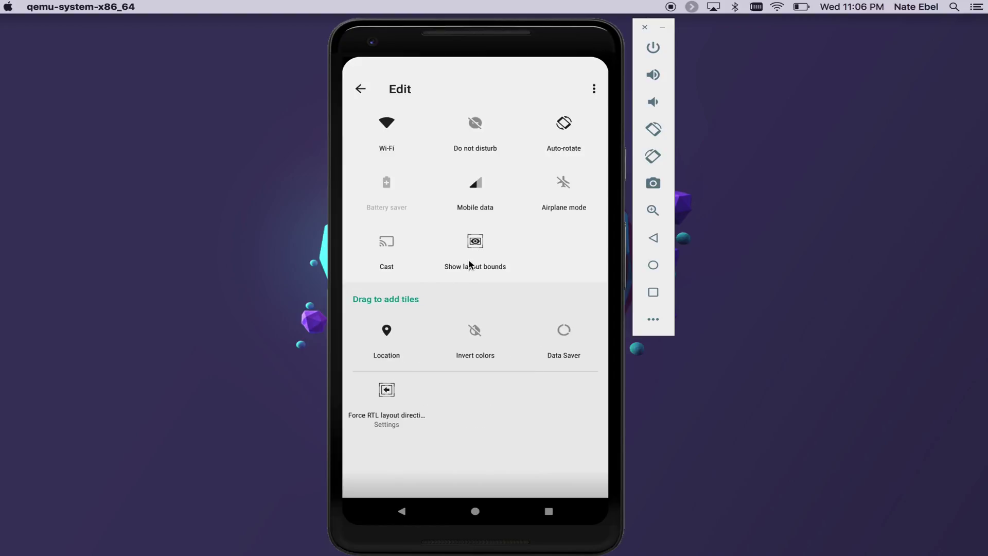
pyautogui.moveTo(394, 394); pyautogui.dragTo(563, 257)
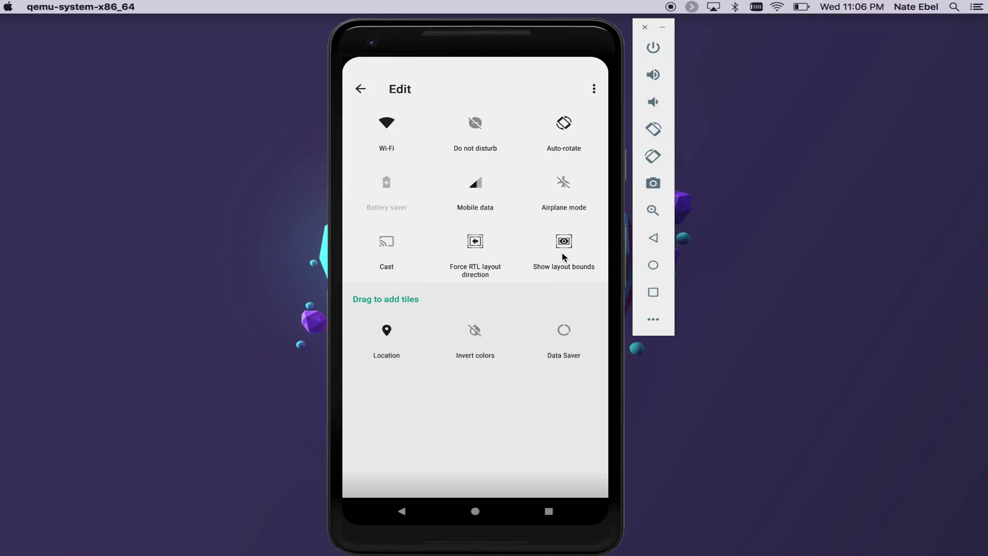
pyautogui.click(362, 90)
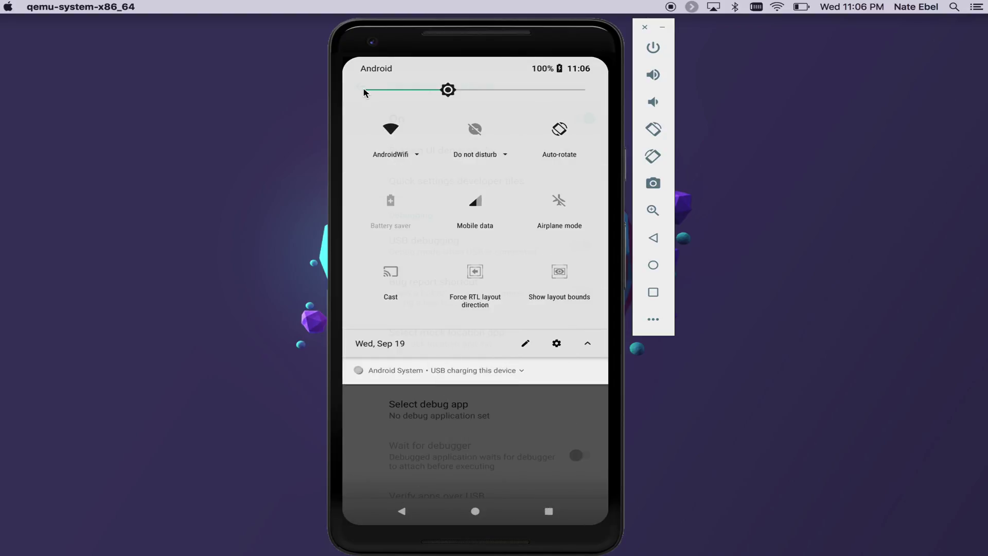
pyautogui.click(452, 429)
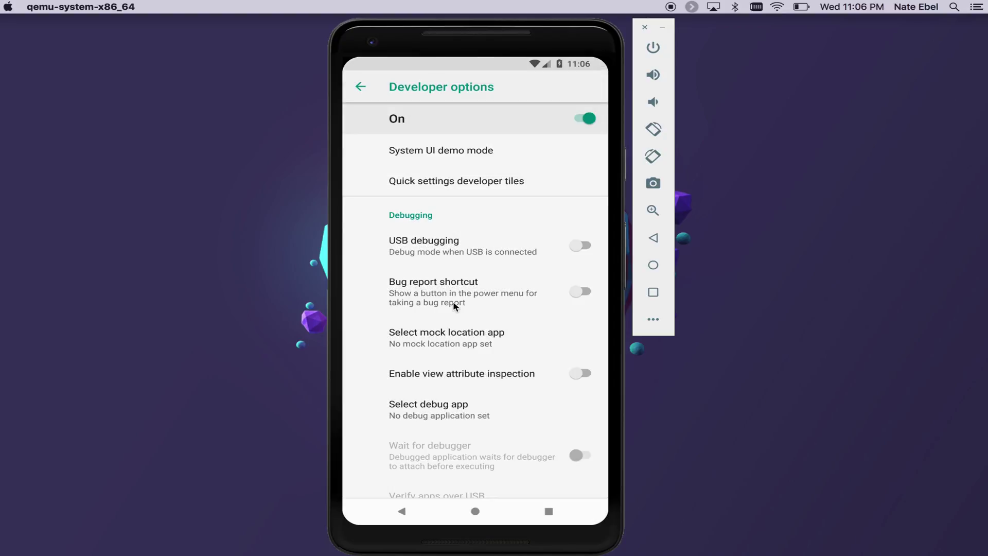
# From the home screen, expand quick settings and toggle Show layout bounds on and back off
pyautogui.click(475, 511)
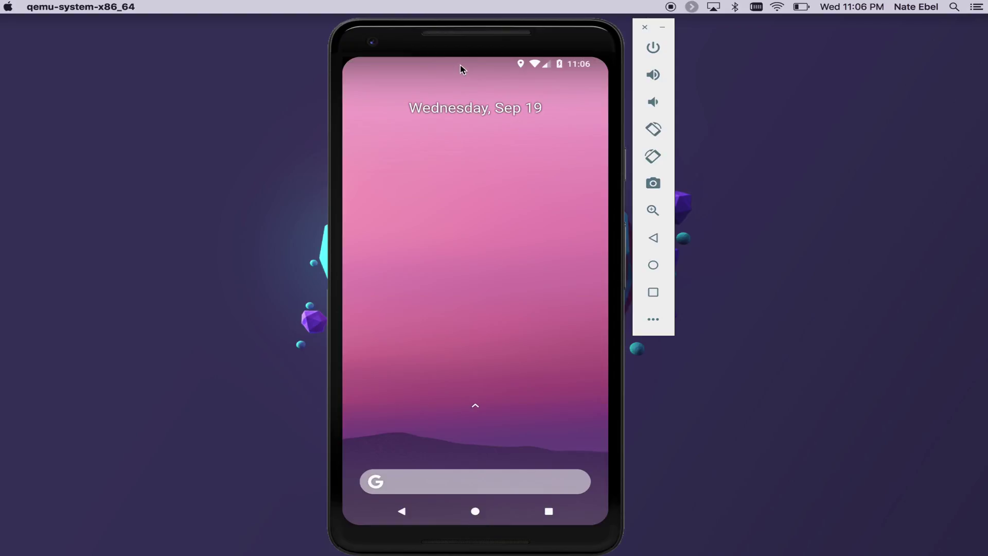
pyautogui.moveTo(473, 236); pyautogui.dragTo(471, 234)
pyautogui.moveTo(539, 148); pyautogui.dragTo(537, 368)
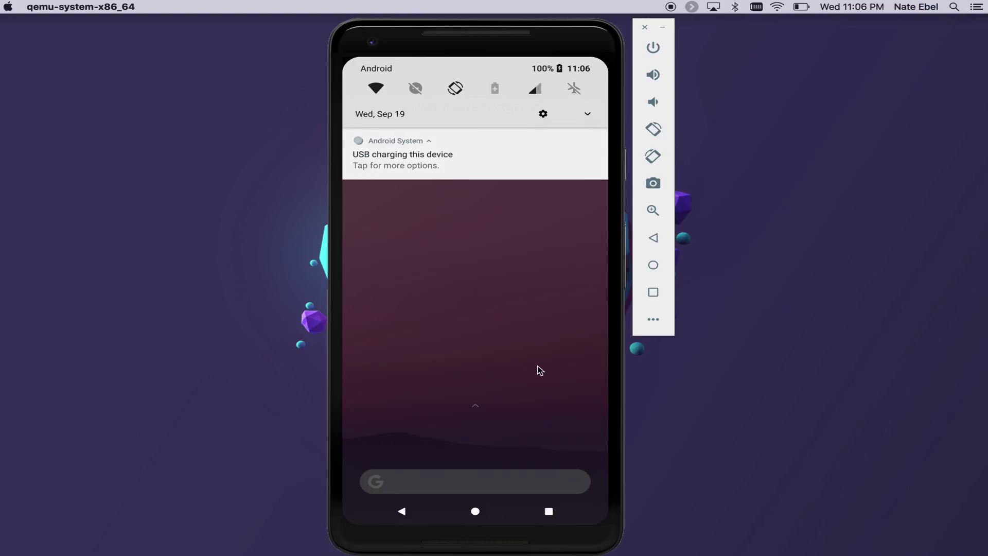
pyautogui.moveTo(482, 168); pyautogui.dragTo(474, 553)
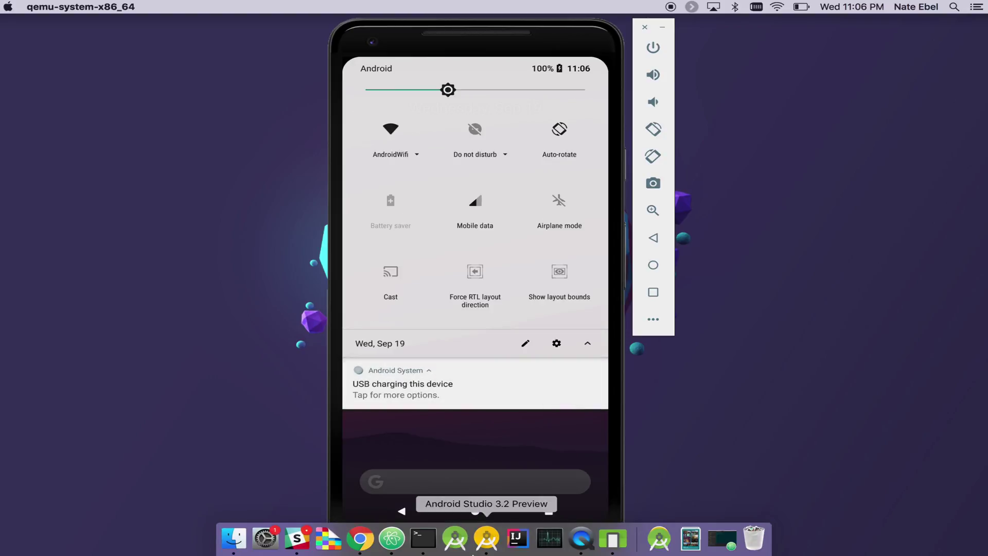
pyautogui.click(550, 279)
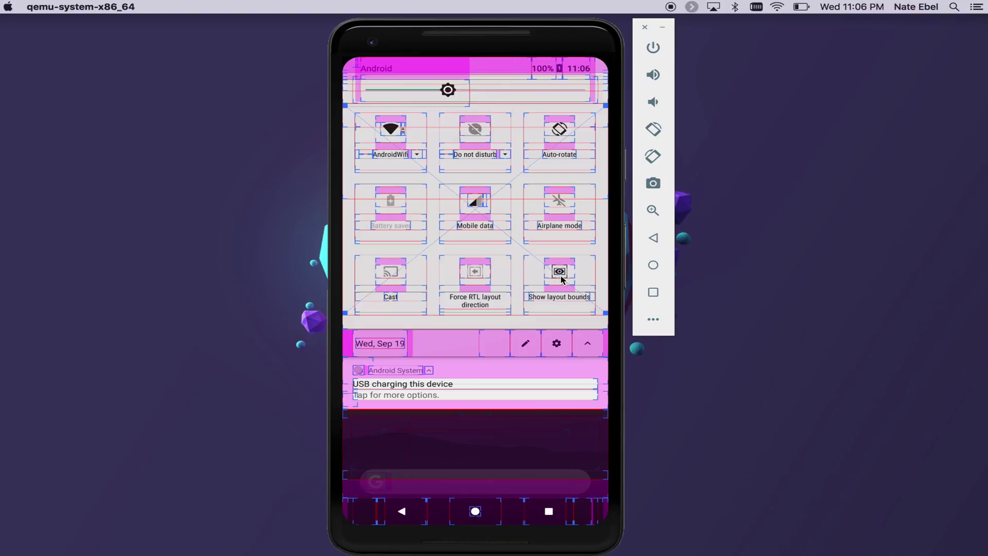
pyautogui.click(560, 278)
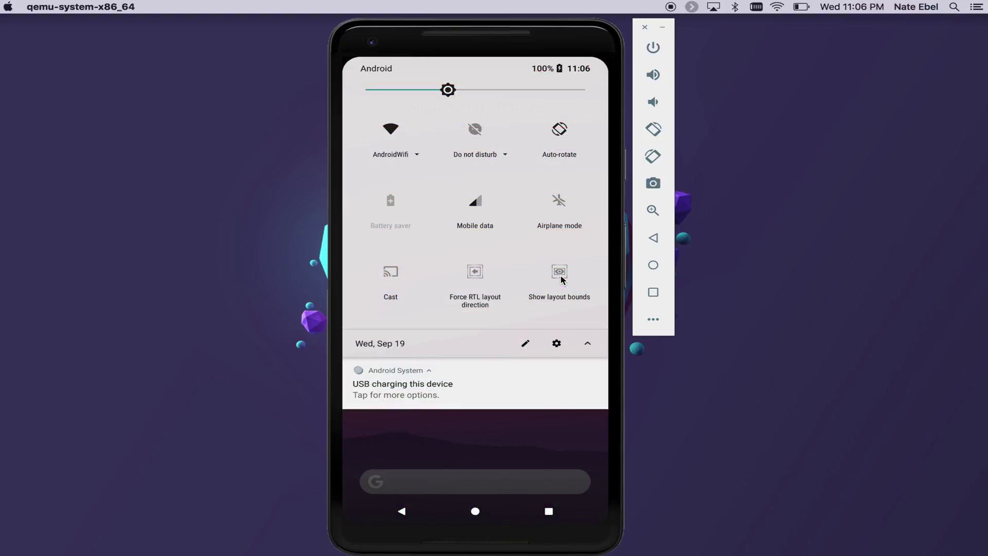
# Toggle Force RTL layout direction on and back off, then return to Developer options
pyautogui.click(476, 273)
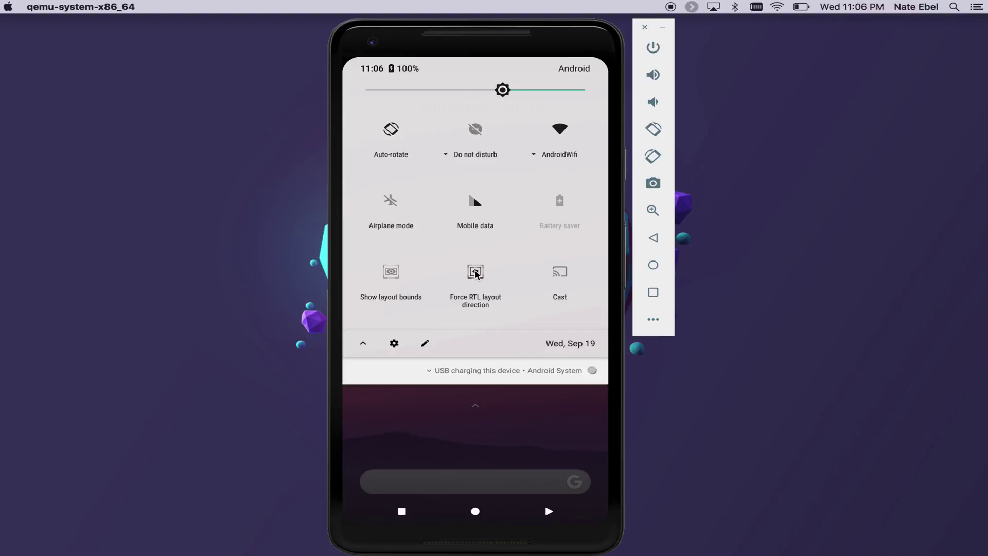
pyautogui.click(475, 273)
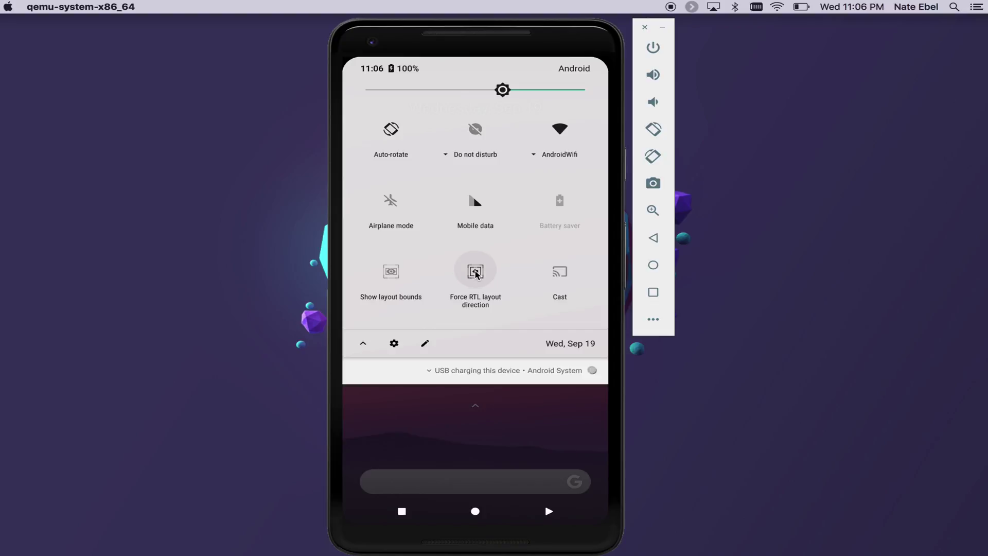
pyautogui.click(515, 426)
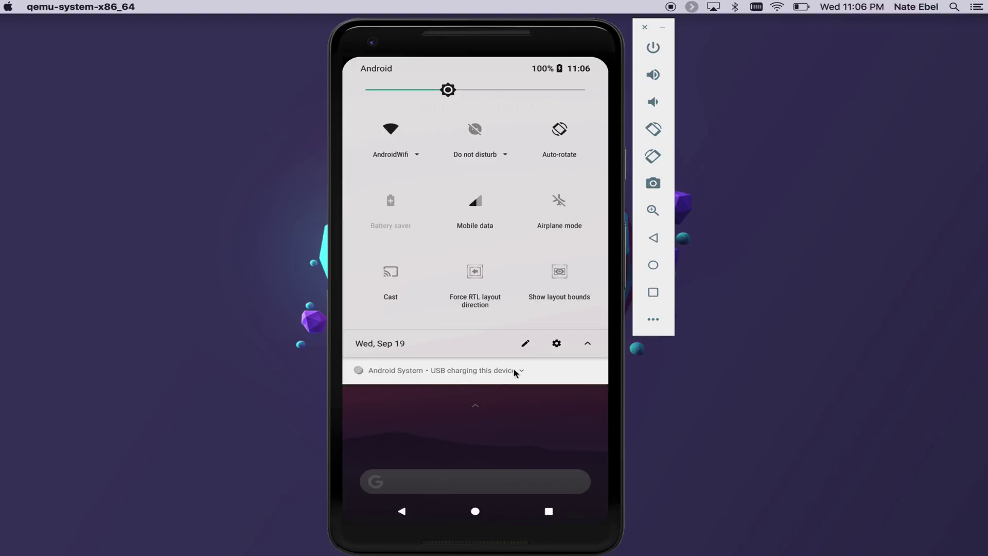
pyautogui.doubleClick(549, 511)
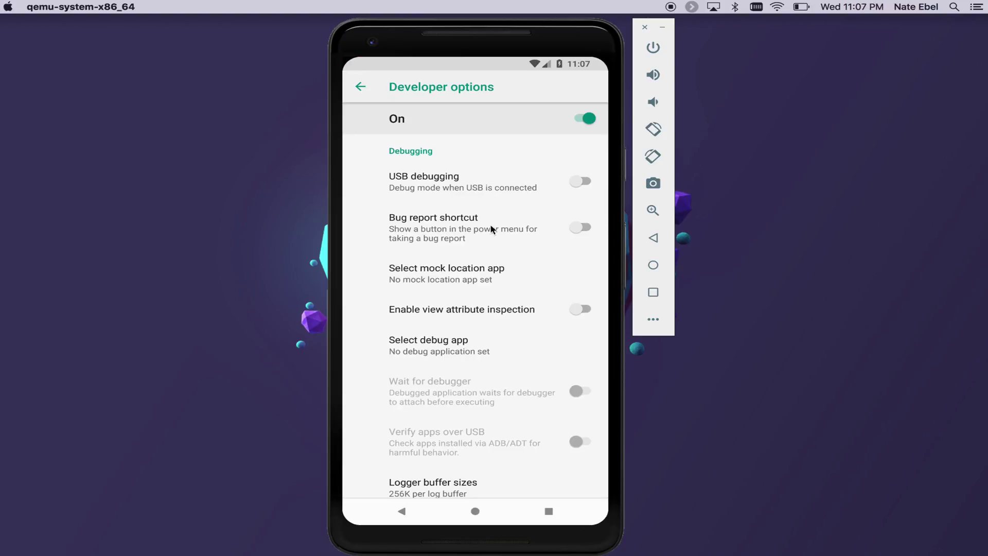
# Switch on USB debugging and confirm the Allow USB debugging prompt
pyautogui.click(471, 188)
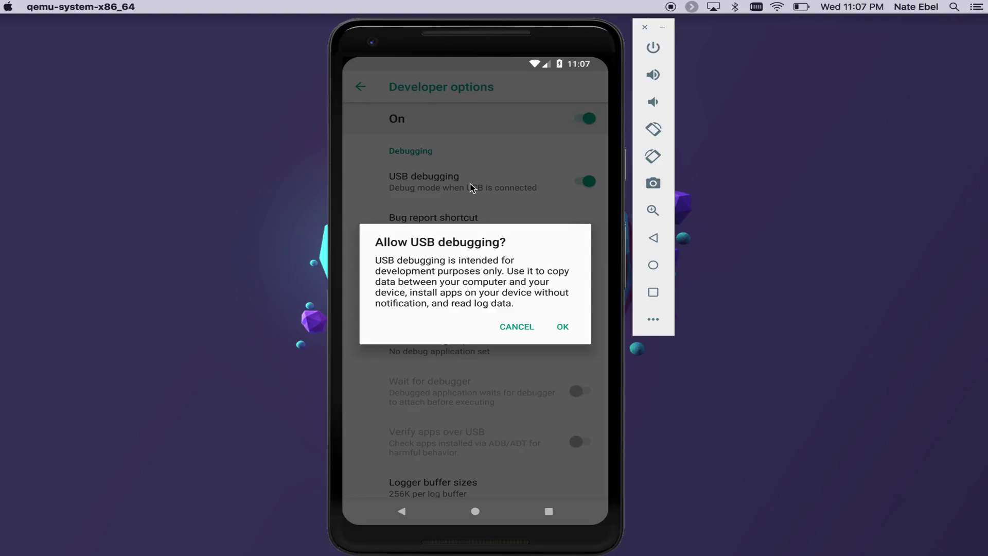
pyautogui.click(563, 328)
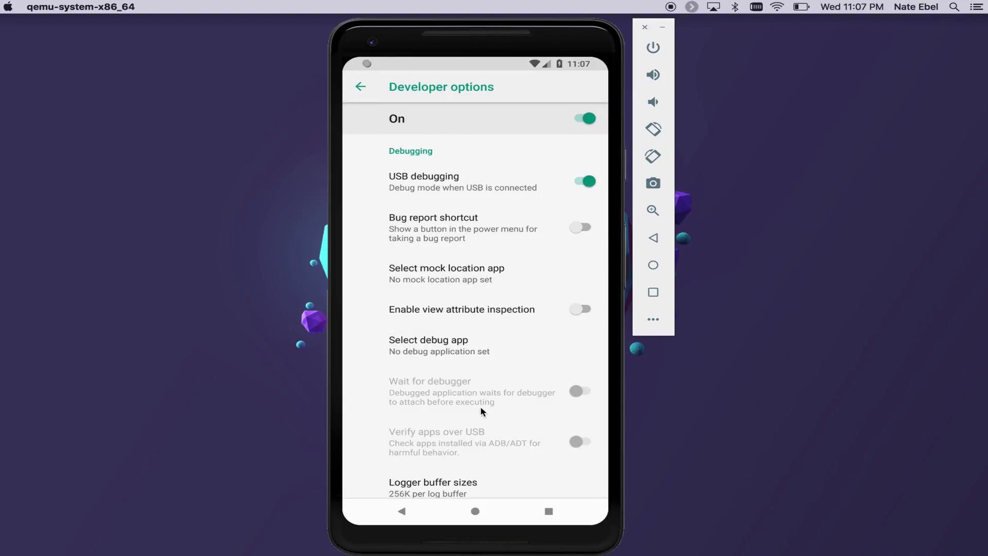
pyautogui.moveTo(480, 406); pyautogui.dragTo(476, 308)
# Scroll down to the Input section and switch on Show taps
pyautogui.moveTo(486, 381); pyautogui.dragTo(471, 280)
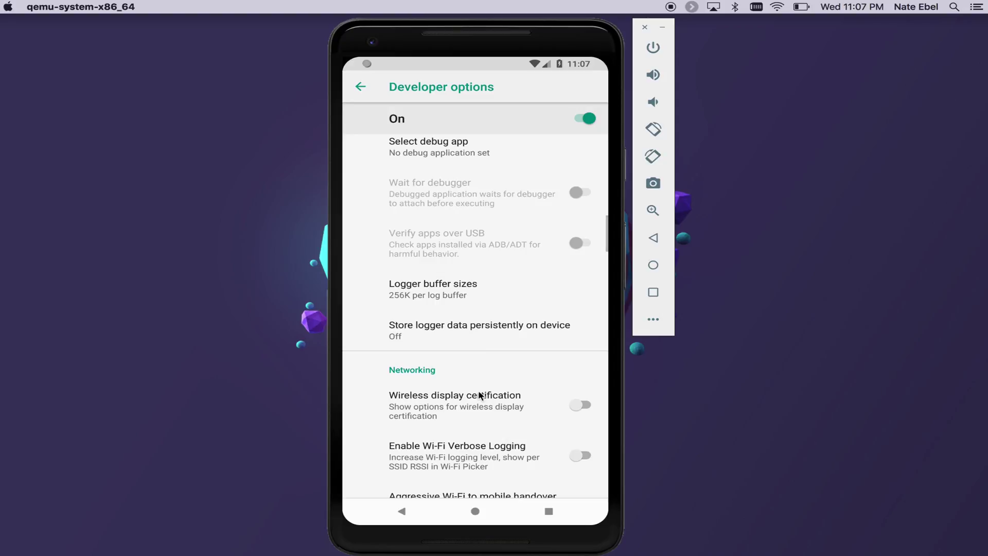
pyautogui.moveTo(478, 393); pyautogui.dragTo(469, 214)
pyautogui.moveTo(483, 412); pyautogui.dragTo(471, 273)
pyautogui.scroll(-10, 469, 404)
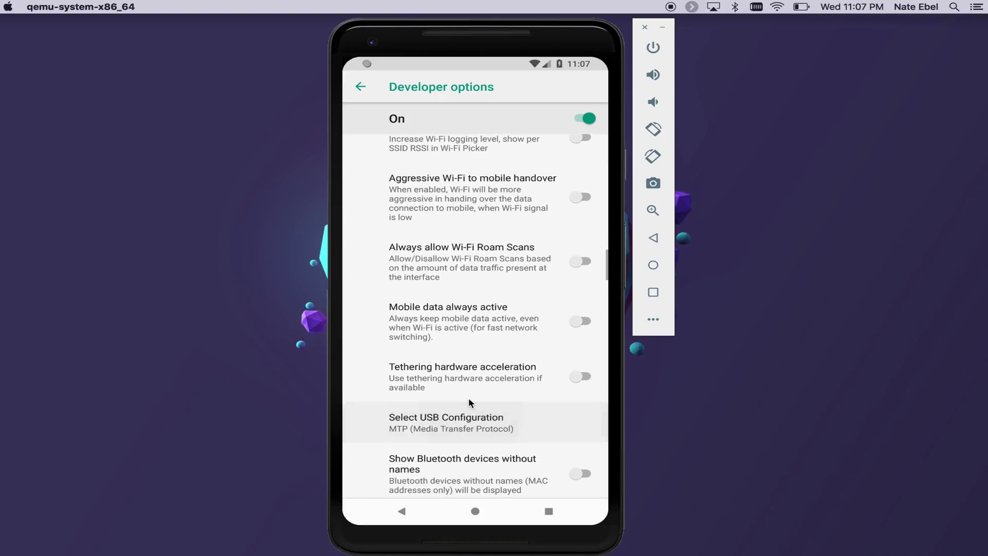
pyautogui.scroll(-5, 465, 373)
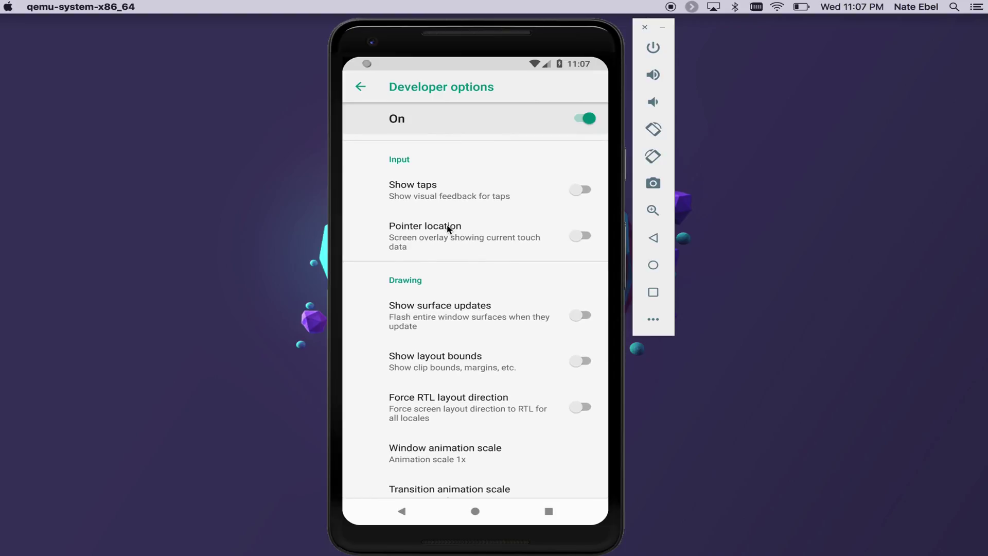
pyautogui.click(460, 191)
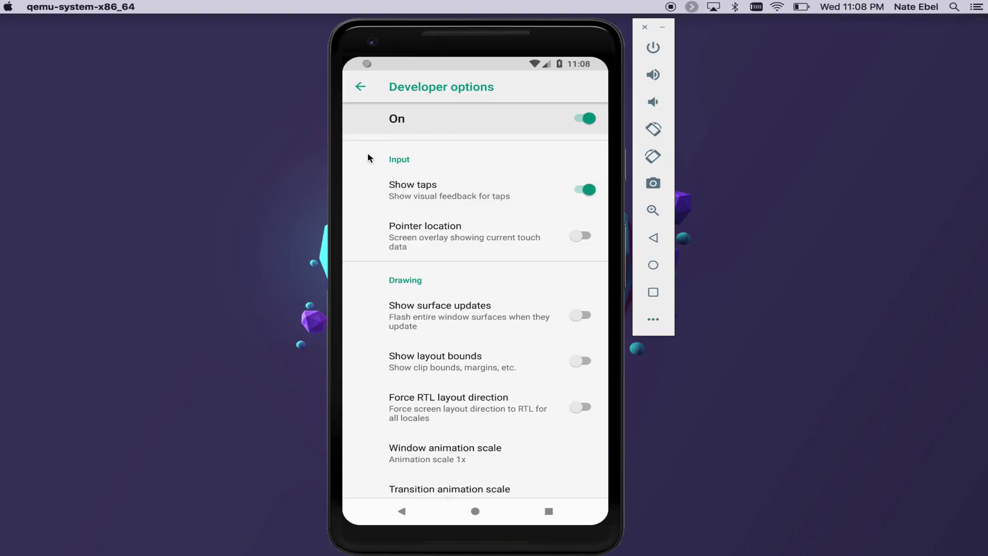
pyautogui.scroll(-3, 367, 152)
pyautogui.moveTo(366, 150); pyautogui.dragTo(515, 149)
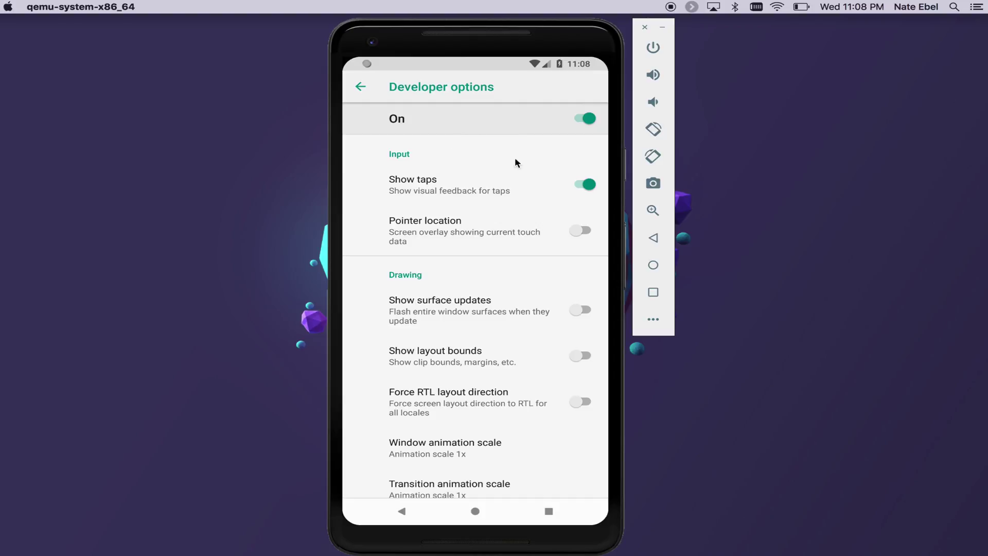
pyautogui.moveTo(483, 278); pyautogui.dragTo(480, 169)
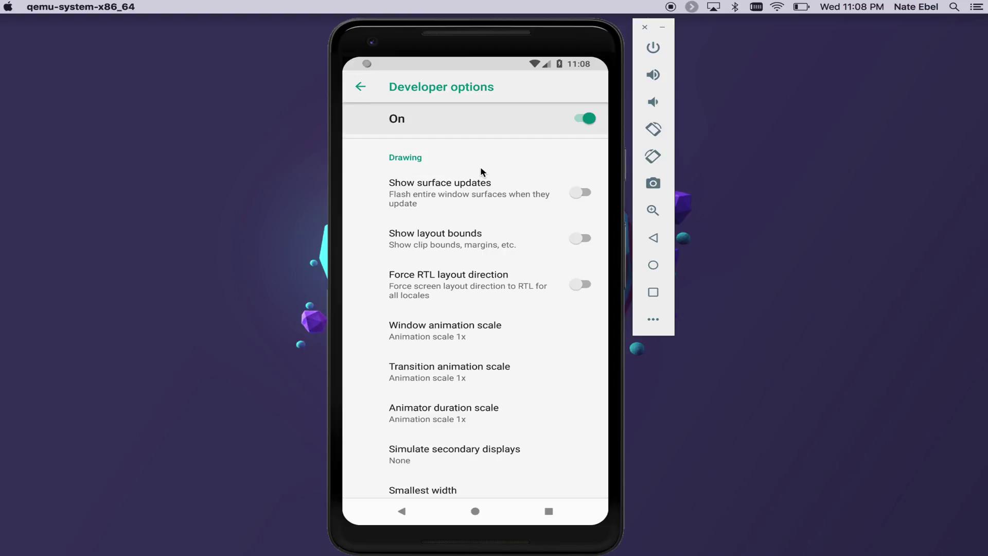
pyautogui.moveTo(493, 258); pyautogui.dragTo(495, 253)
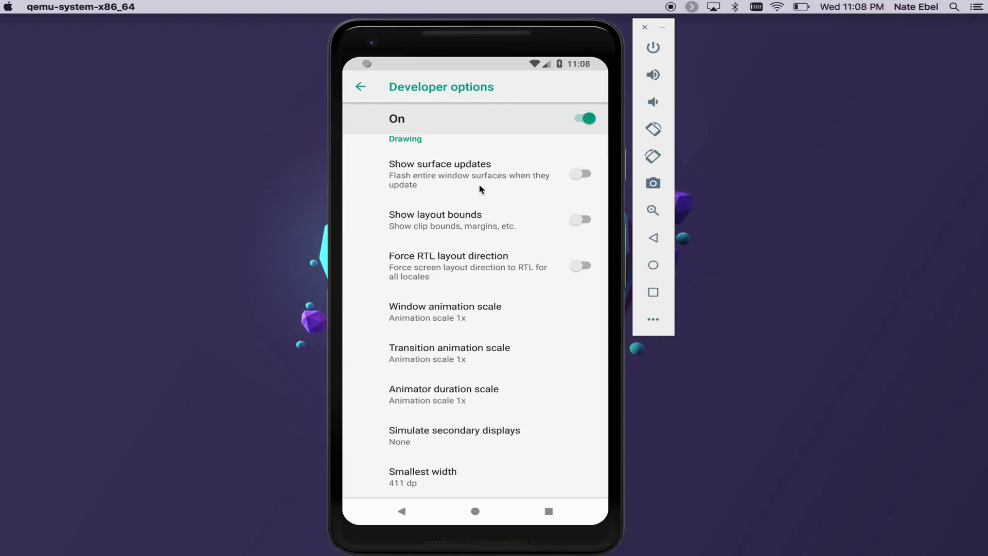
pyautogui.click(510, 219)
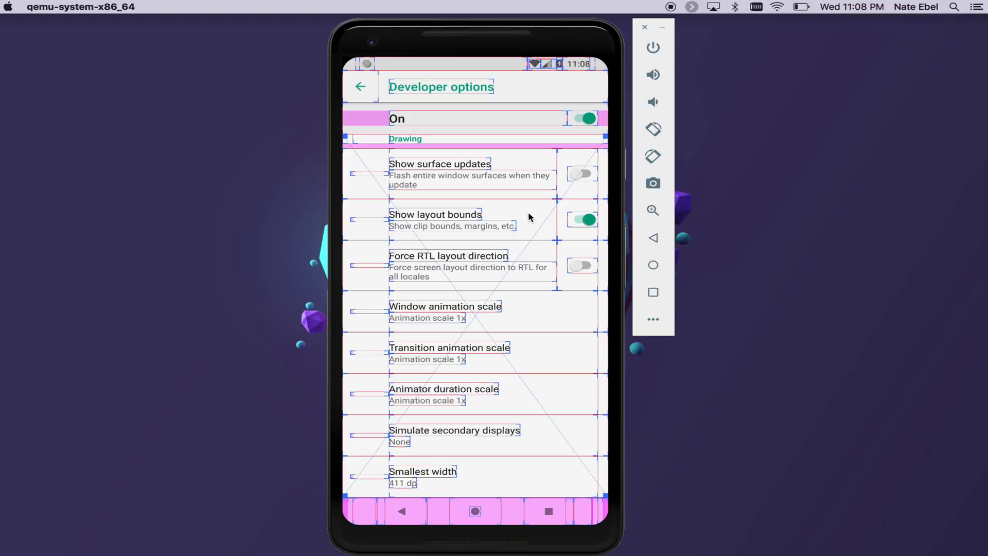
pyautogui.click(529, 217)
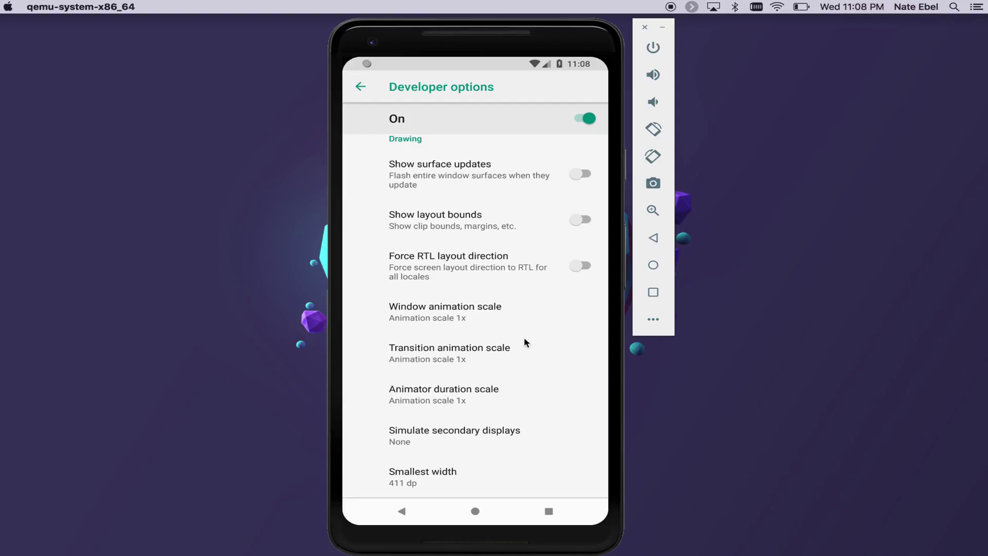
# Scroll down to the Monitoring section and switch on Strict mode enabled
pyautogui.moveTo(516, 301); pyautogui.dragTo(508, 169)
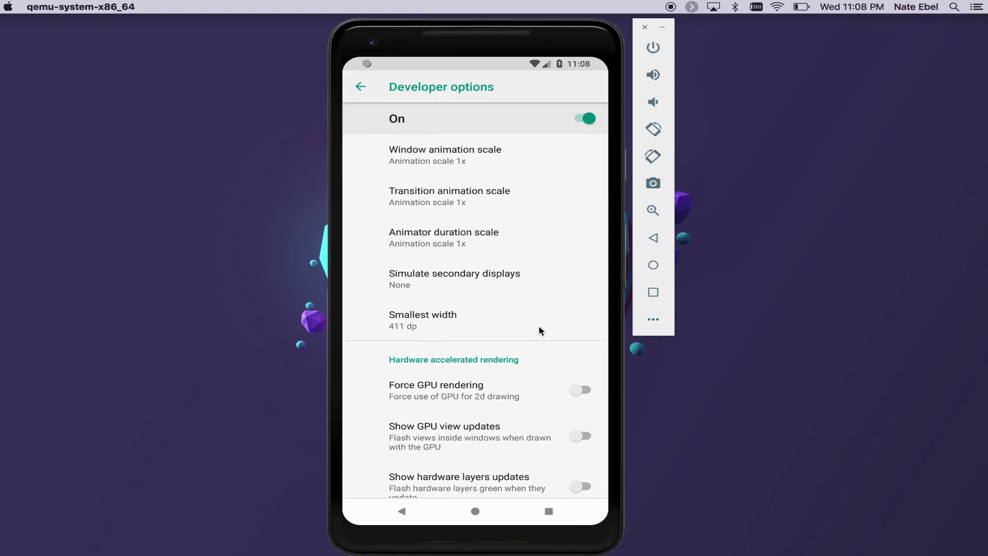
pyautogui.moveTo(536, 324); pyautogui.dragTo(527, 167)
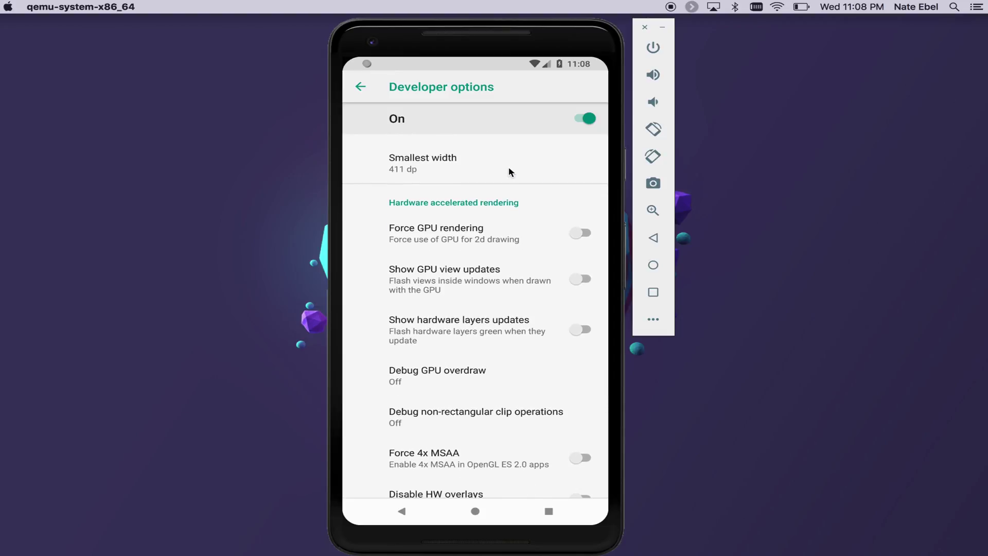
pyautogui.click(509, 168)
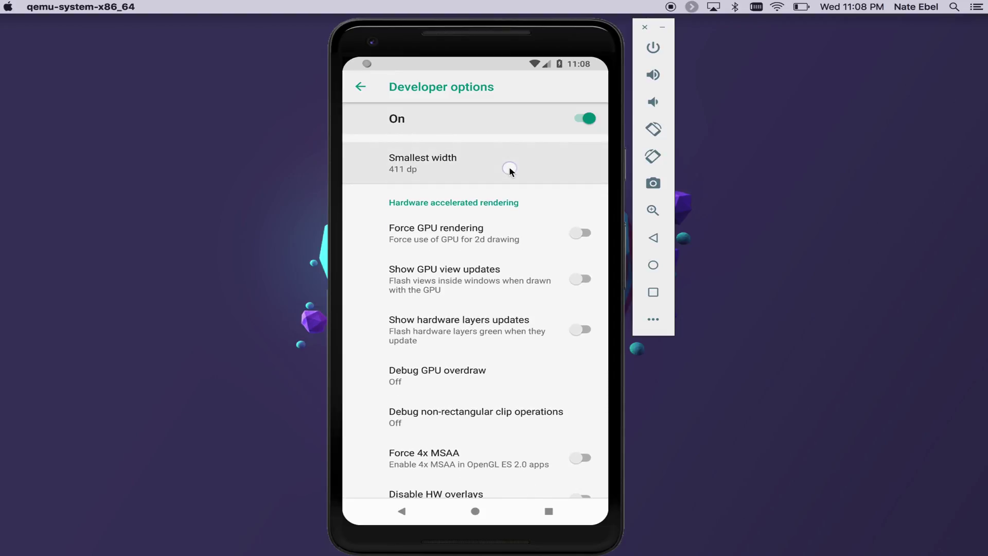
pyautogui.moveTo(510, 172); pyautogui.dragTo(610, 173)
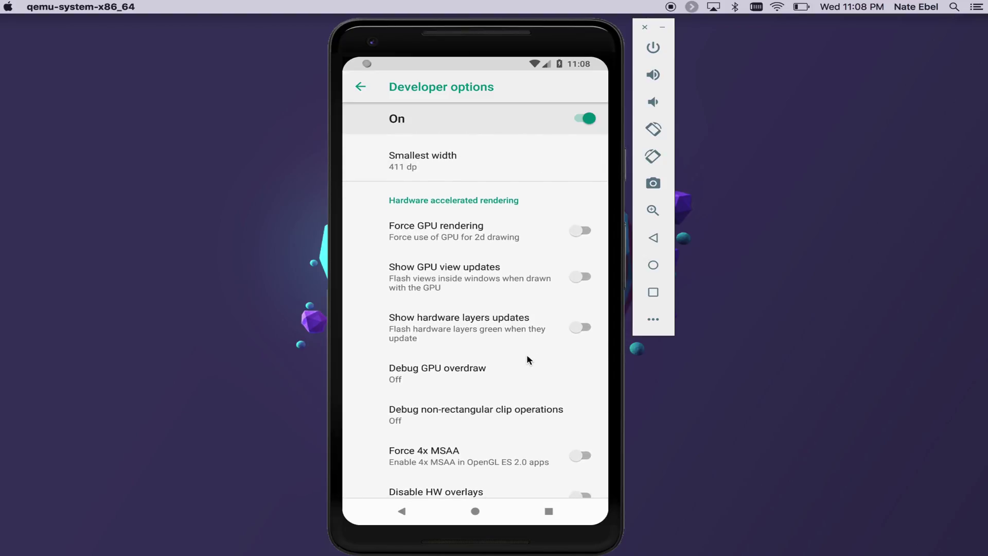
pyautogui.moveTo(524, 358); pyautogui.dragTo(526, 190)
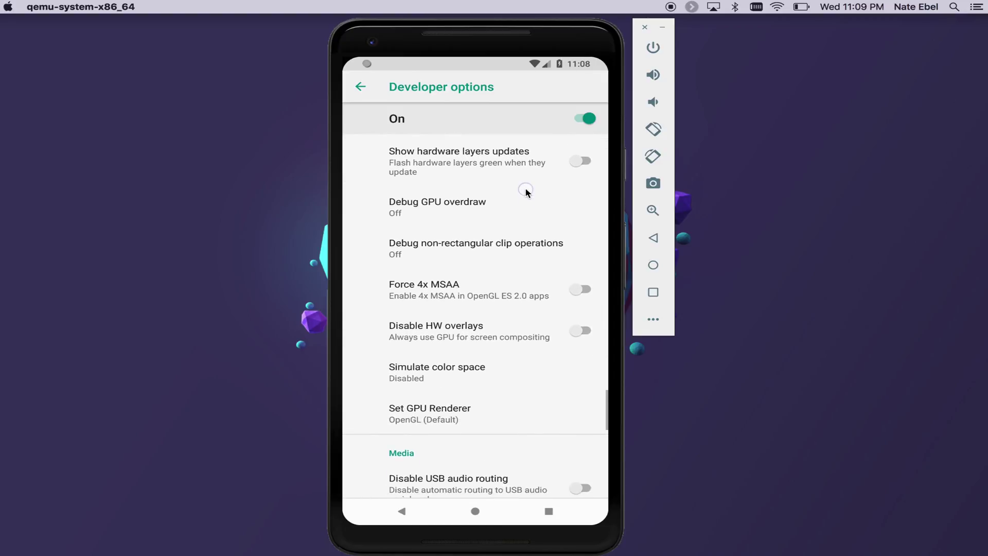
pyautogui.moveTo(520, 406); pyautogui.dragTo(502, 210)
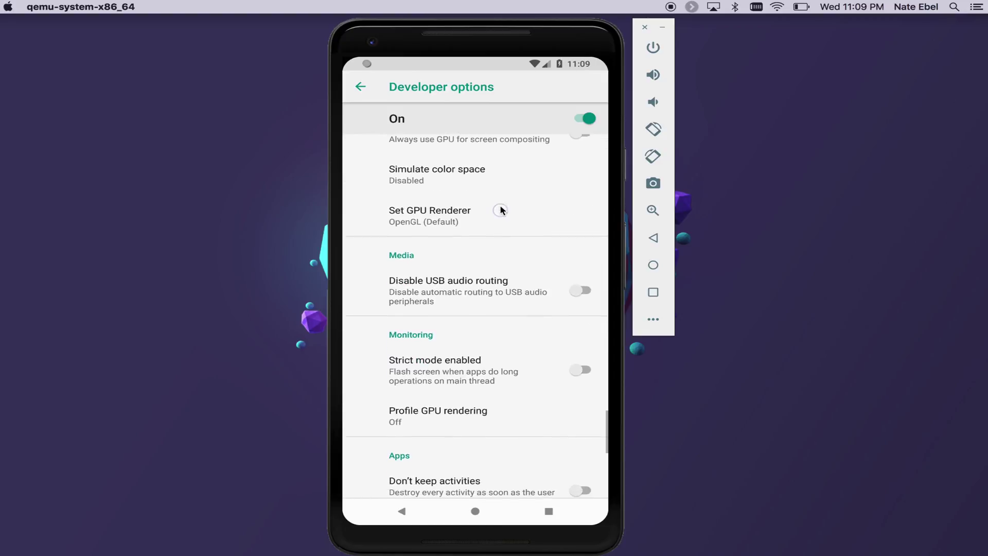
pyautogui.moveTo(509, 432); pyautogui.dragTo(493, 261)
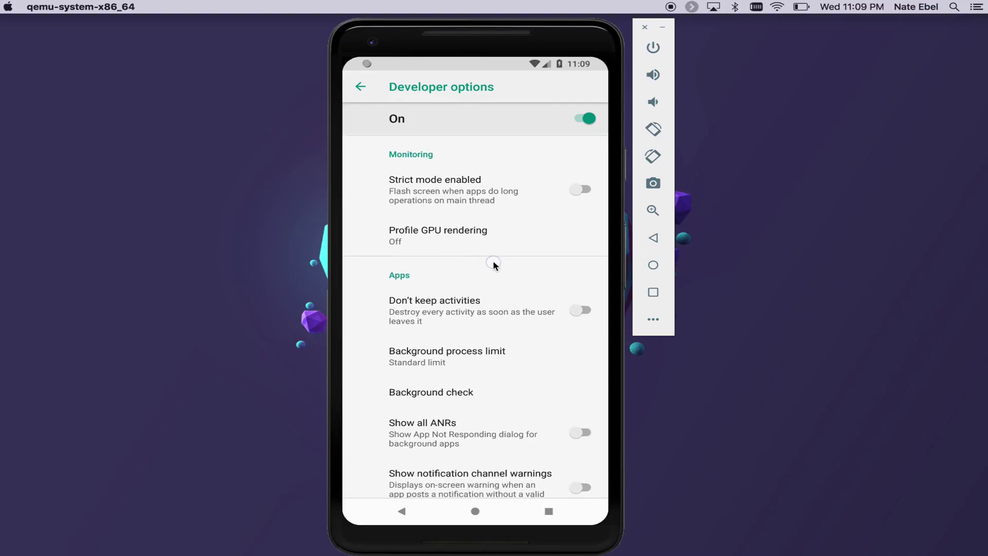
pyautogui.click(504, 199)
pyautogui.moveTo(525, 410); pyautogui.dragTo(511, 286)
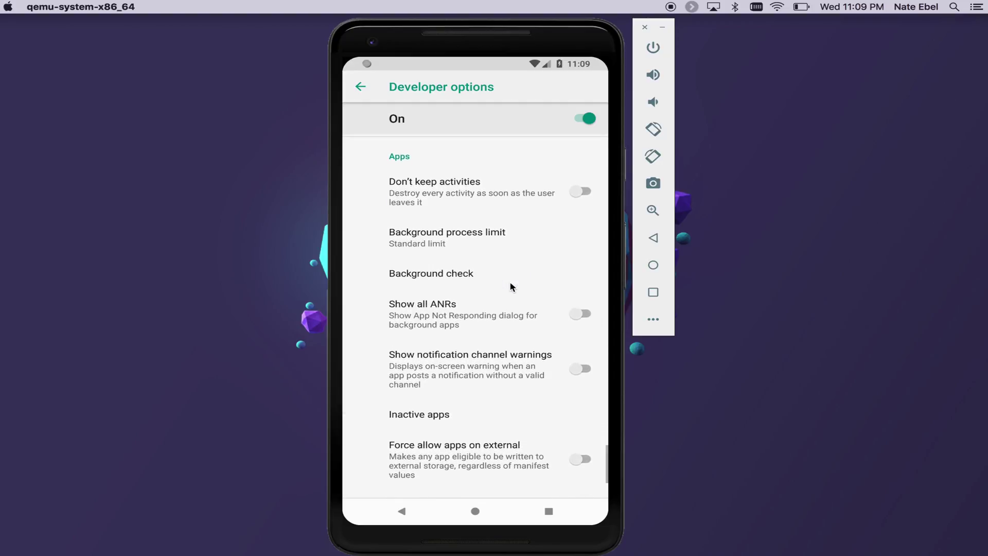
# Switch on the Don't keep activities toggle in the Apps section
pyautogui.click(517, 199)
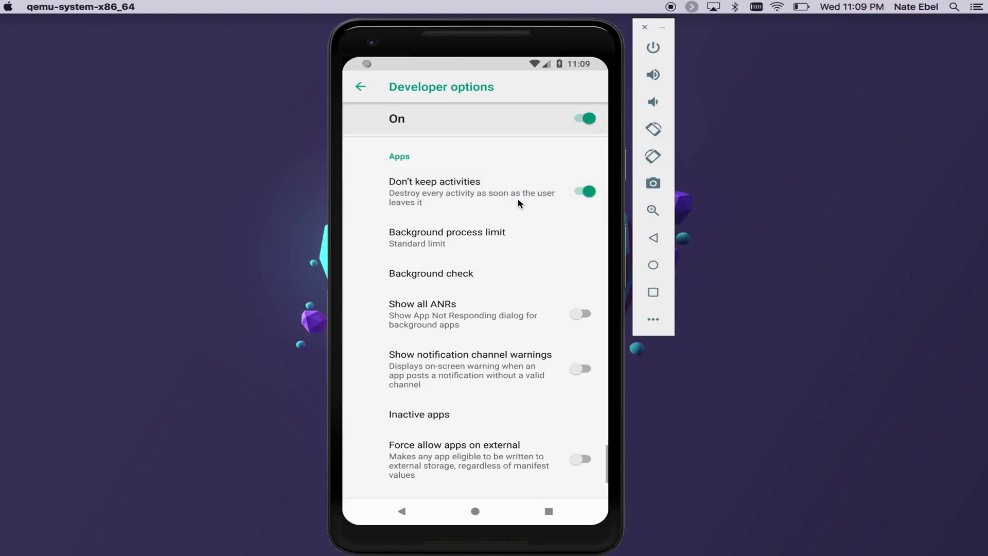